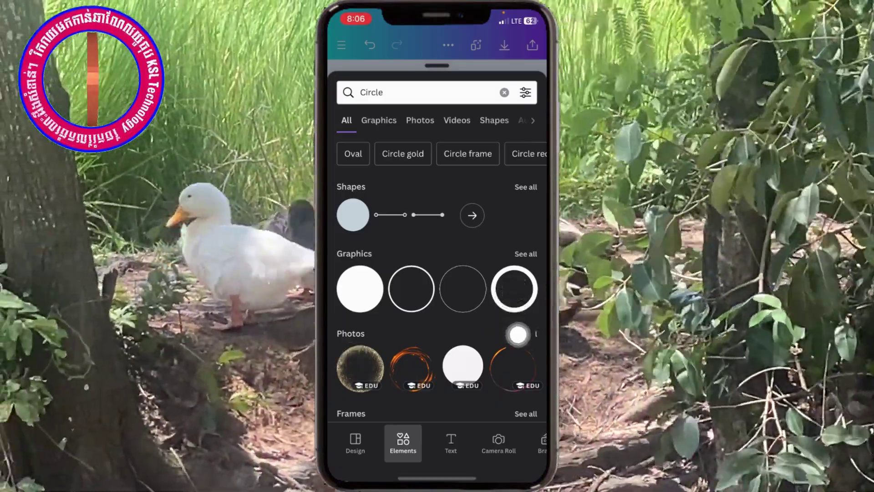
Add the thick ring graphic, enlarge it and move it up-left on the canvas.
{"action": "left_click", "coordinate": [514, 289]}
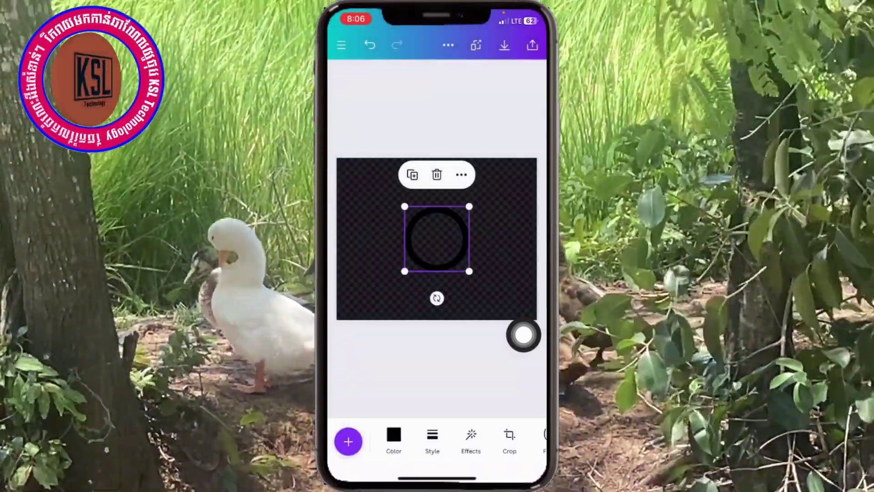
{"action": "left_click_drag", "start_coordinate": [469, 271], "coordinate": [505, 306]}
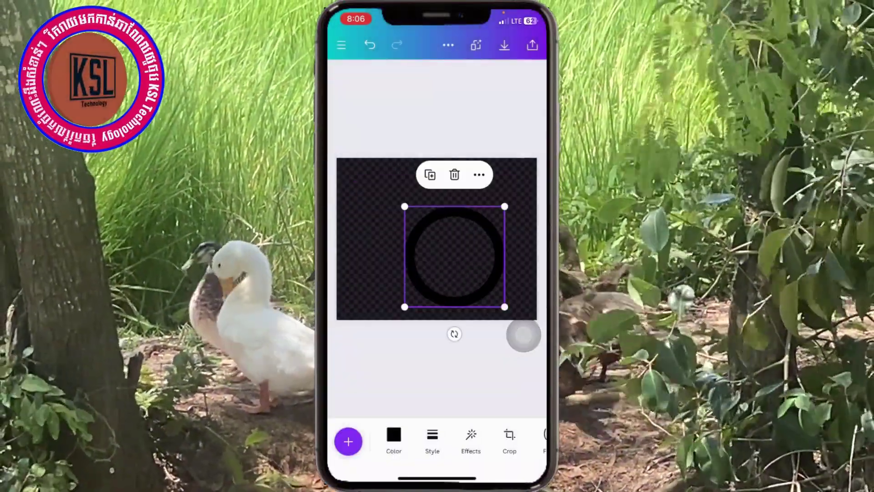
{"action": "left_click_drag", "start_coordinate": [454, 255], "coordinate": [437, 234]}
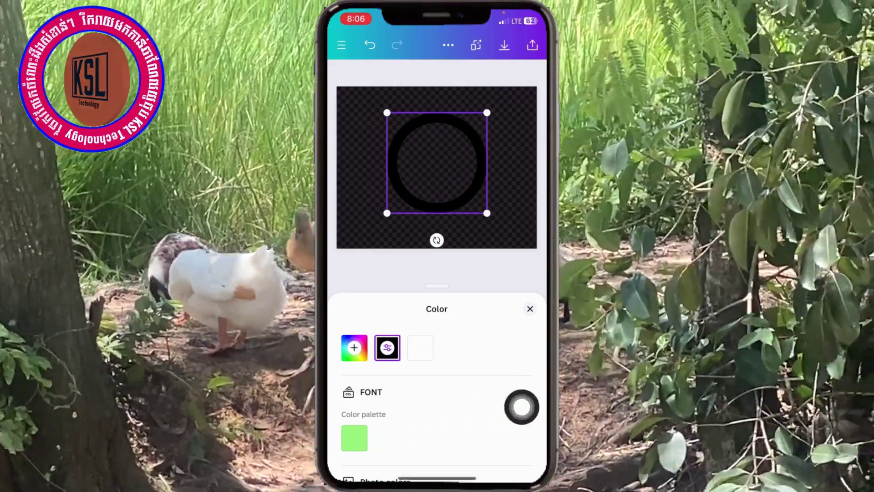
Recolour the ring gold (#C4A22C) using the custom colour picker.
{"action": "left_click", "coordinate": [354, 437]}
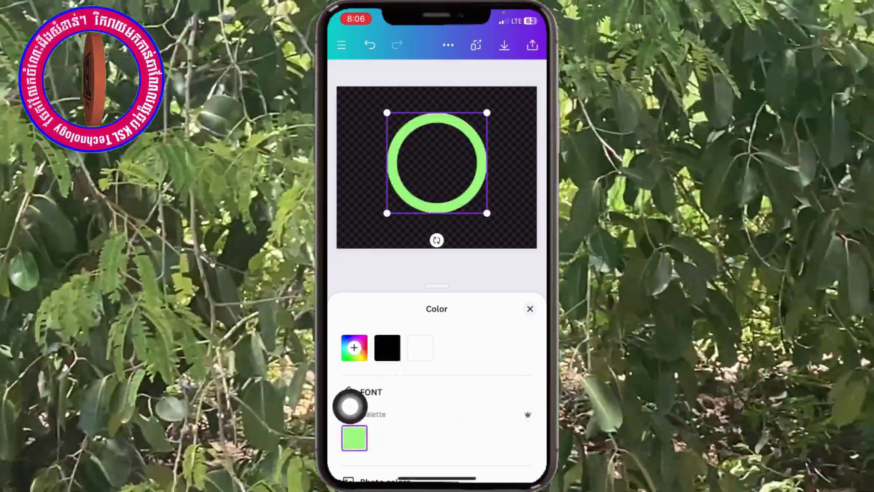
{"action": "left_click", "coordinate": [354, 436]}
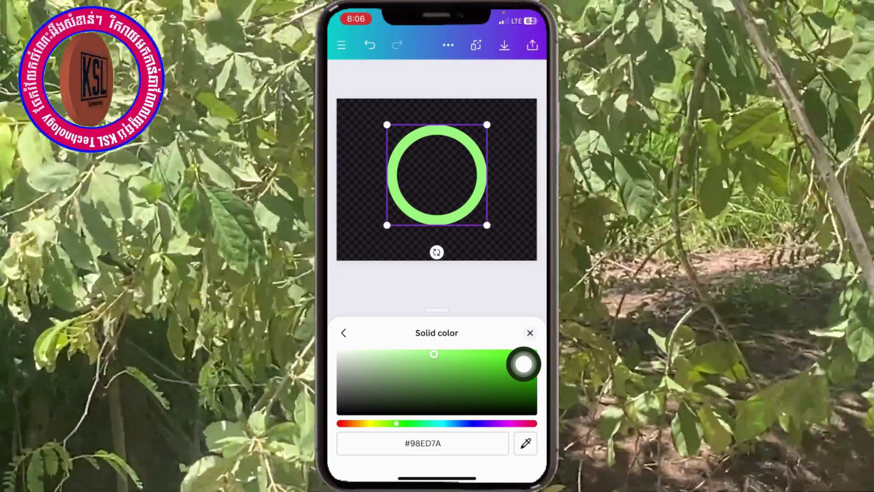
{"action": "mouse_move", "coordinate": [396, 424]}
{"action": "left_mouse_down"}
{"action": "mouse_move", "coordinate": [521, 424]}
{"action": "mouse_move", "coordinate": [365, 423]}
{"action": "left_mouse_up"}
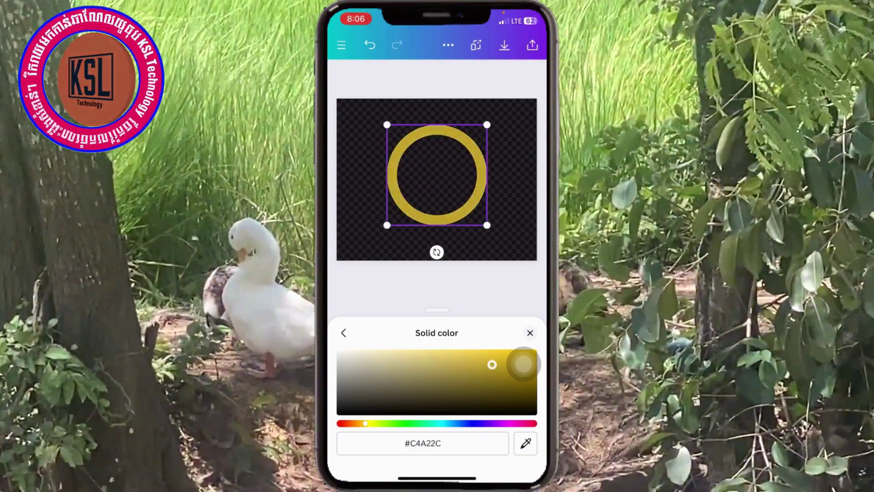
{"action": "left_click", "coordinate": [530, 333]}
{"action": "left_click", "coordinate": [523, 364]}
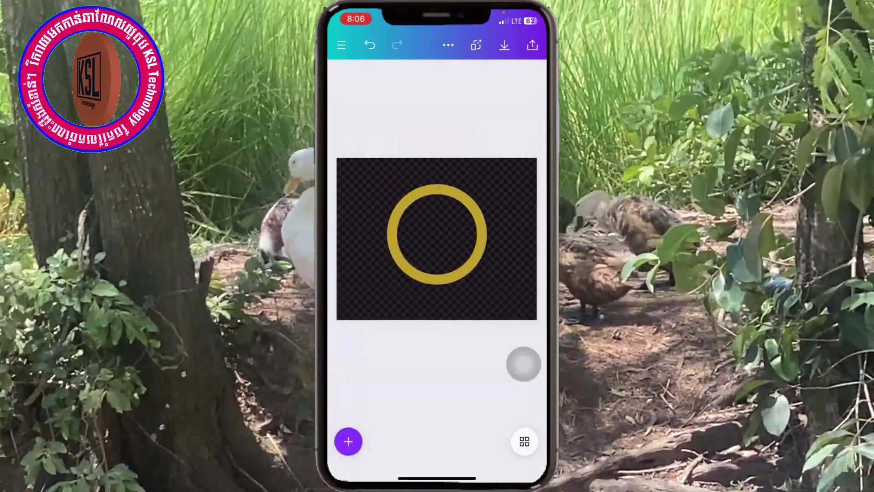
Enlarge the gold ring until it reaches the canvas bottom edge.
{"action": "left_click", "coordinate": [437, 234]}
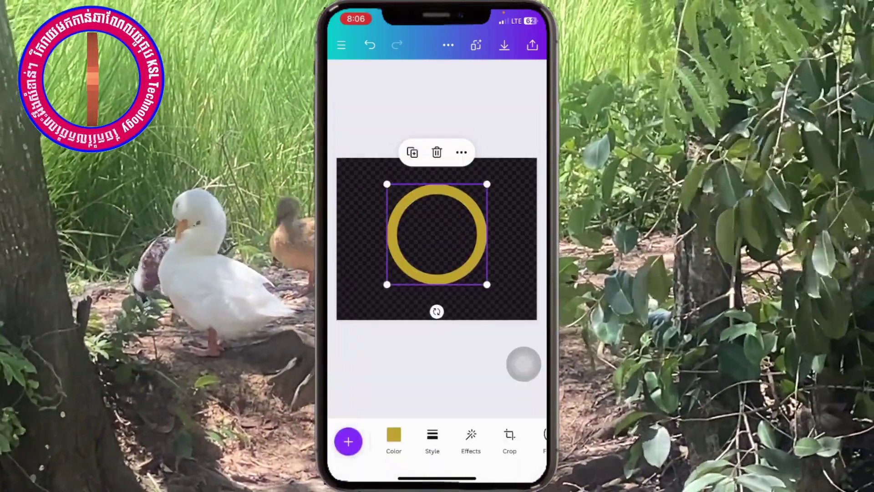
{"action": "left_click_drag", "start_coordinate": [487, 284], "coordinate": [509, 304]}
{"action": "left_click_drag", "start_coordinate": [449, 246], "coordinate": [444, 232]}
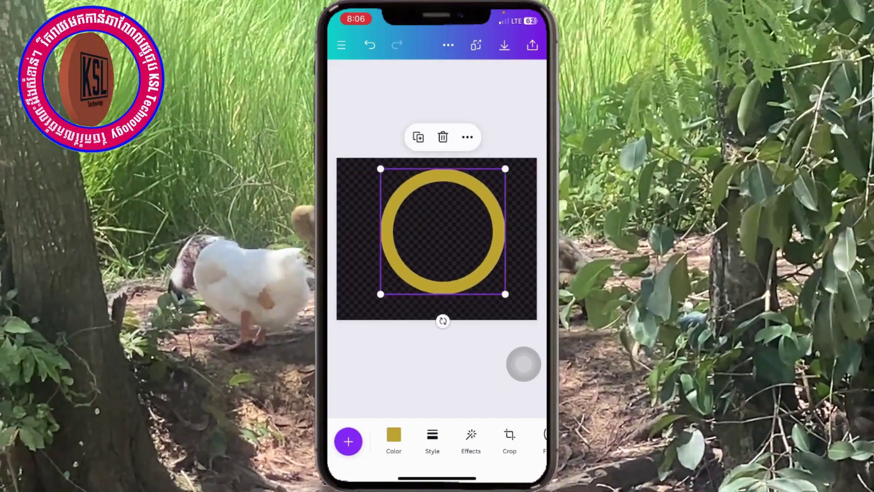
{"action": "left_click_drag", "start_coordinate": [506, 295], "coordinate": [530, 320]}
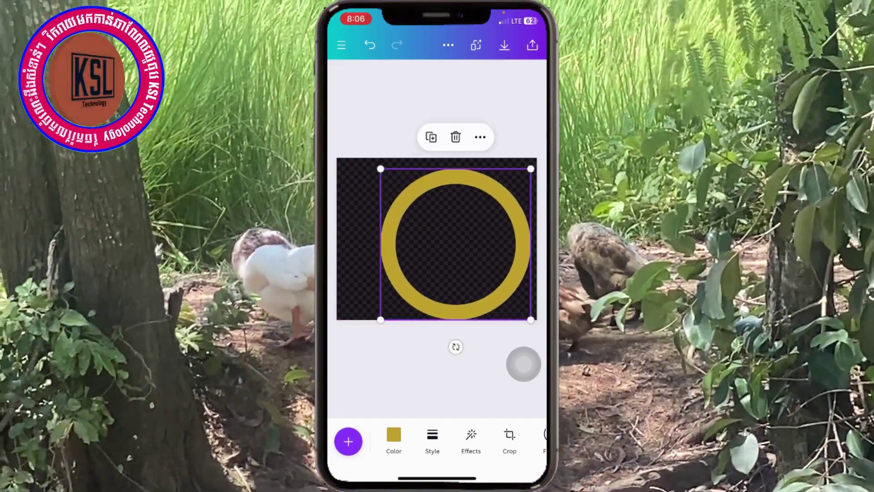
{"action": "left_click_drag", "start_coordinate": [455, 243], "coordinate": [446, 233]}
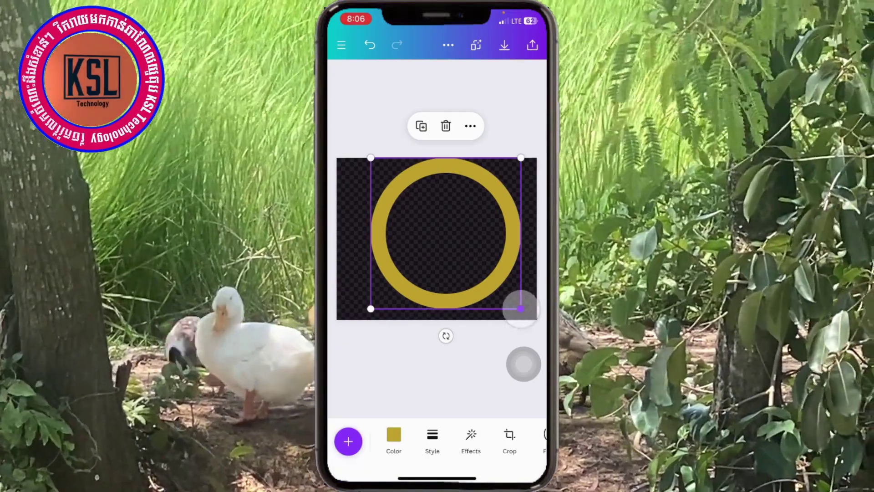
Shrink the gold ring to fit and centre it, then bring up the ring image in Photos.
{"action": "left_click_drag", "start_coordinate": [521, 308], "coordinate": [513, 303]}
{"action": "left_click_drag", "start_coordinate": [444, 234], "coordinate": [440, 234]}
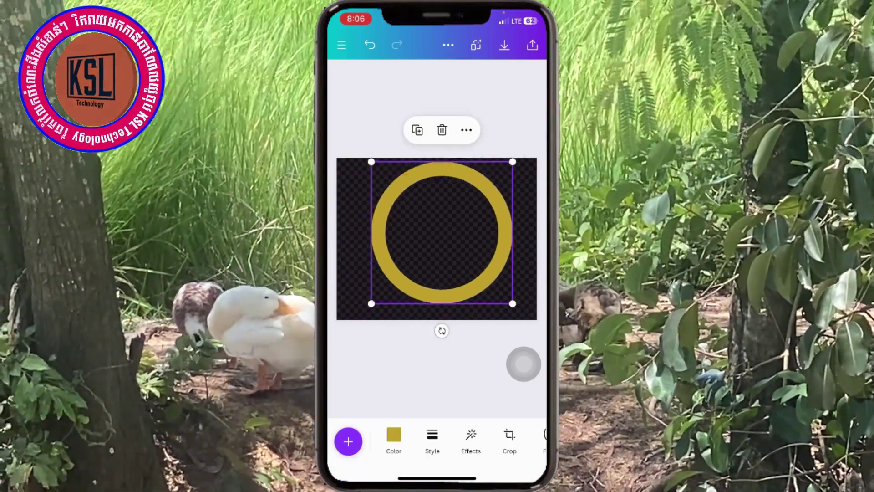
{"action": "left_click_drag", "start_coordinate": [512, 303], "coordinate": [498, 288]}
{"action": "left_click_drag", "start_coordinate": [435, 225], "coordinate": [437, 231]}
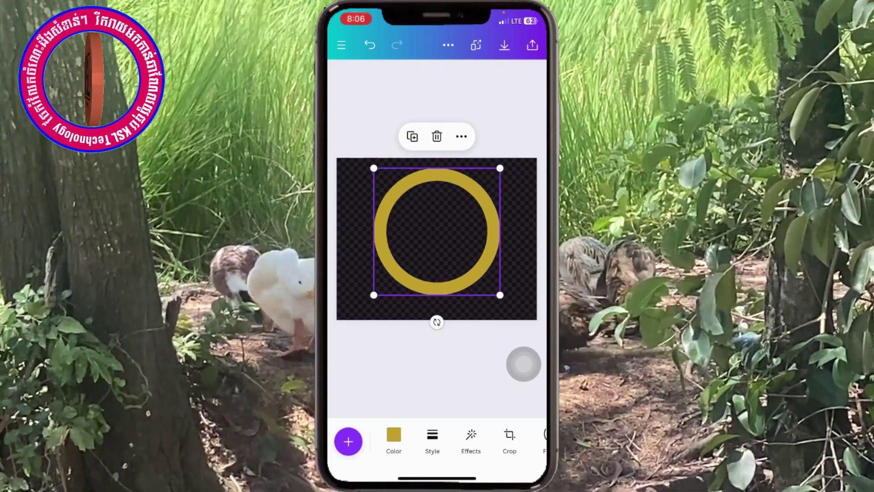
{"action": "left_click_drag", "start_coordinate": [437, 478], "coordinate": [437, 318]}
{"action": "left_click", "coordinate": [443, 251]}
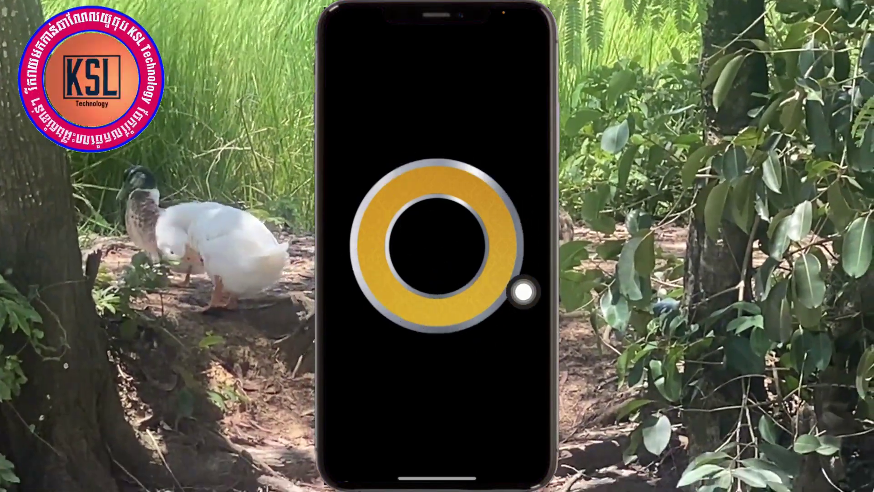
Leave Photos through the app switcher and return to the Canva editor.
{"action": "left_click_drag", "start_coordinate": [437, 478], "coordinate": [437, 328]}
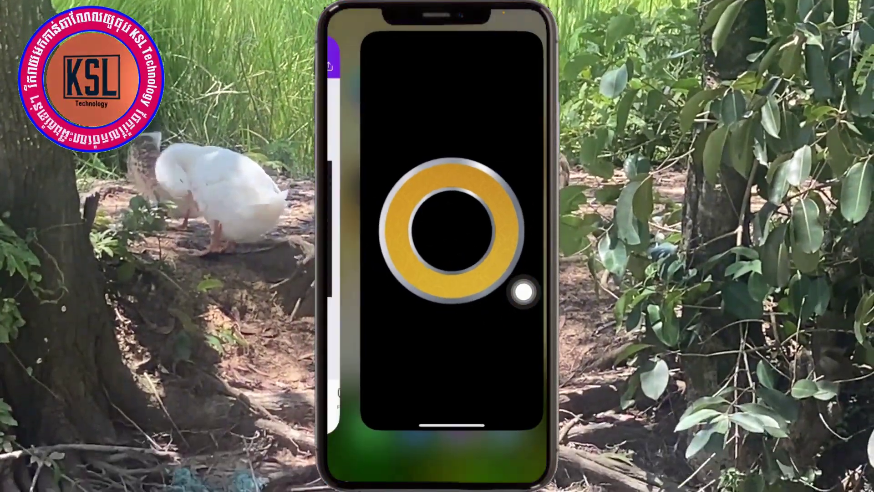
{"action": "left_click", "coordinate": [438, 255]}
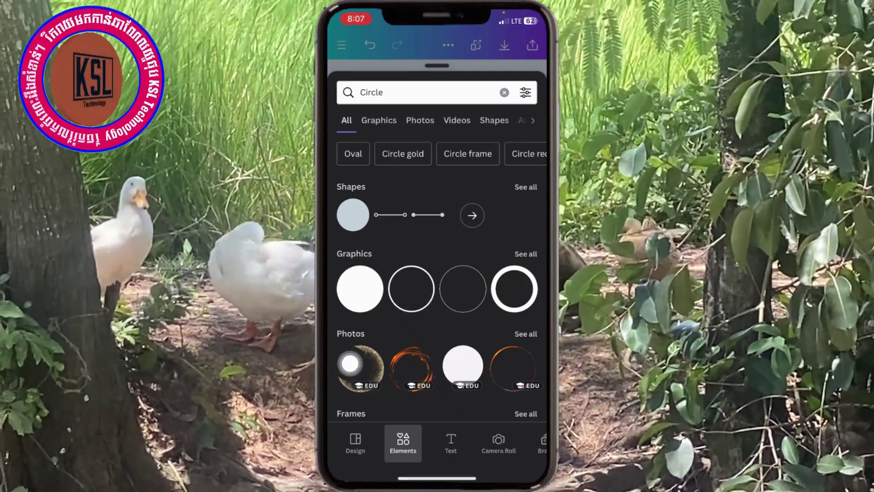
Add a thin circle outline coloured pale blue-green (#C7E4E1), enlarged inside the gold ring.
{"action": "left_click", "coordinate": [350, 363]}
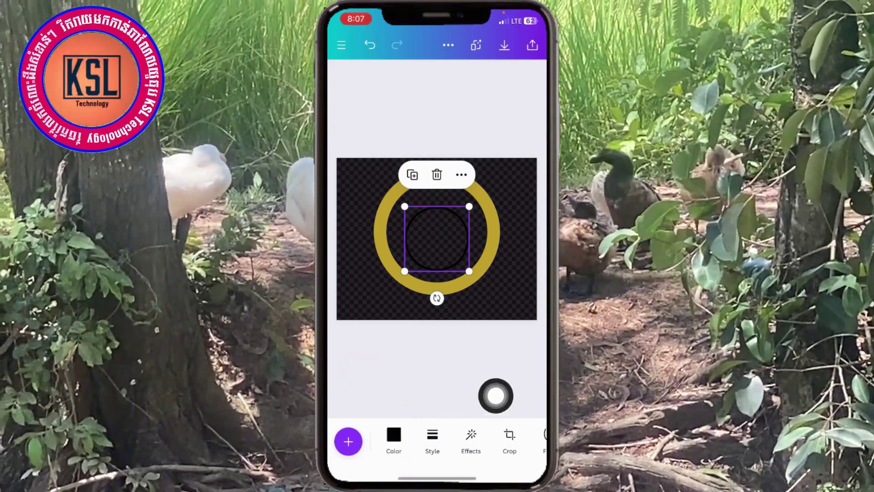
{"action": "left_click", "coordinate": [394, 438]}
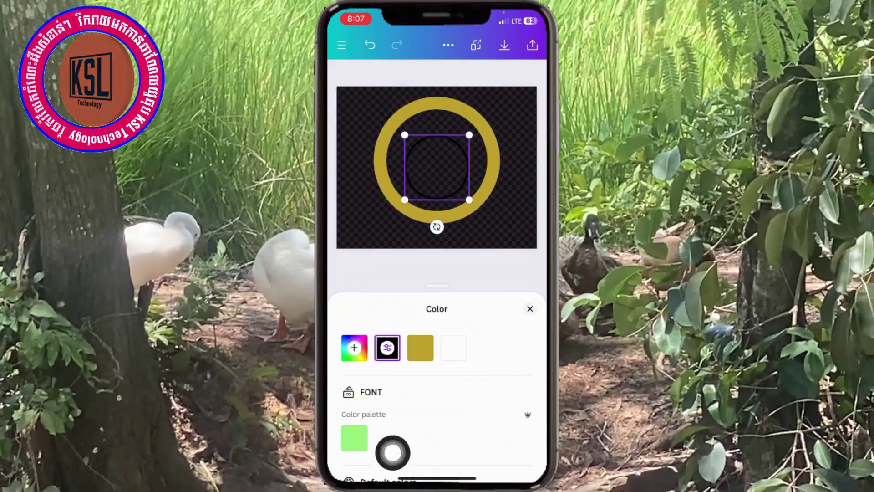
{"action": "left_click", "coordinate": [387, 347]}
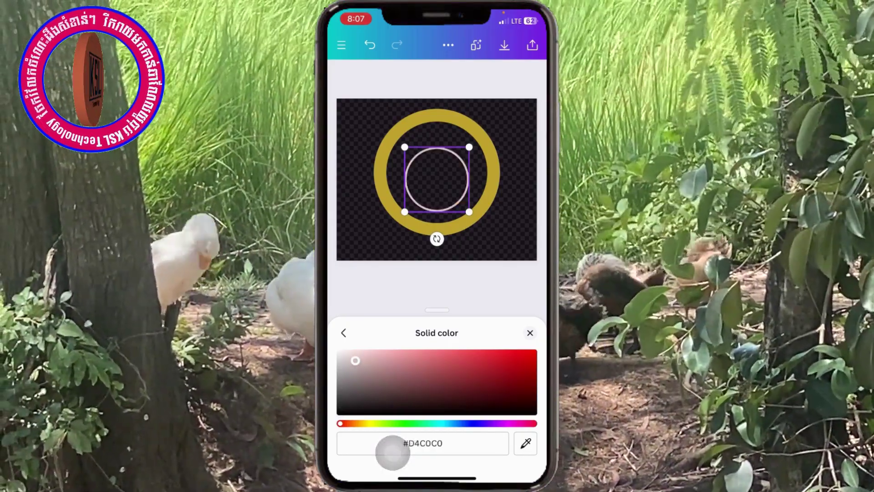
{"action": "left_click_drag", "start_coordinate": [340, 423], "coordinate": [434, 423]}
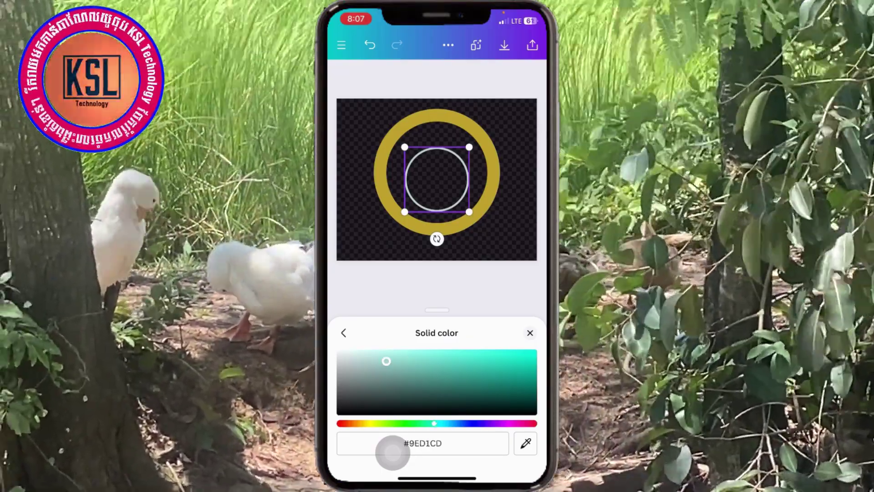
{"action": "left_click_drag", "start_coordinate": [386, 361], "coordinate": [362, 356]}
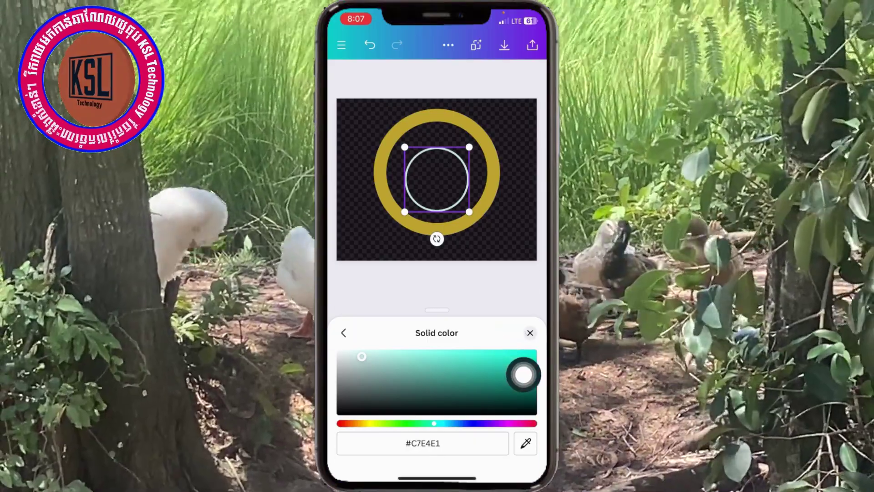
{"action": "left_click", "coordinate": [530, 332]}
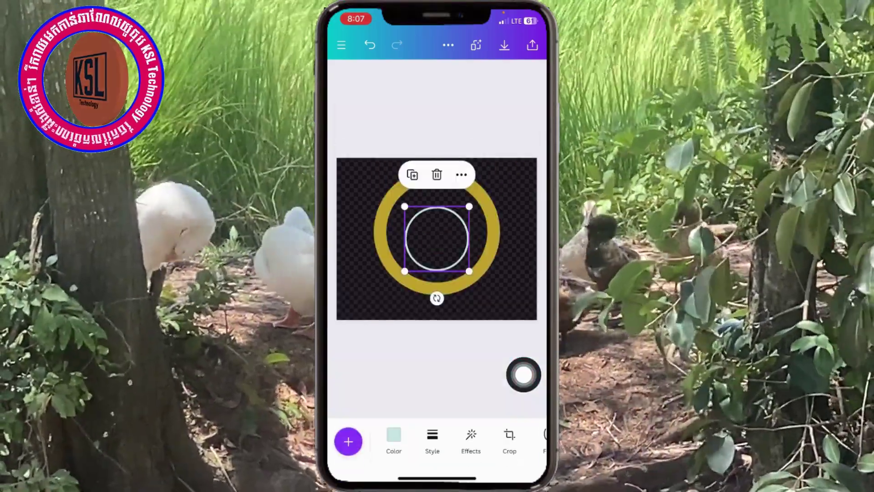
{"action": "left_click_drag", "start_coordinate": [469, 270], "coordinate": [487, 288]}
{"action": "mouse_move", "coordinate": [446, 247]}
{"action": "left_mouse_down"}
{"action": "mouse_move", "coordinate": [430, 219]}
{"action": "mouse_move", "coordinate": [437, 225]}
{"action": "left_mouse_up"}
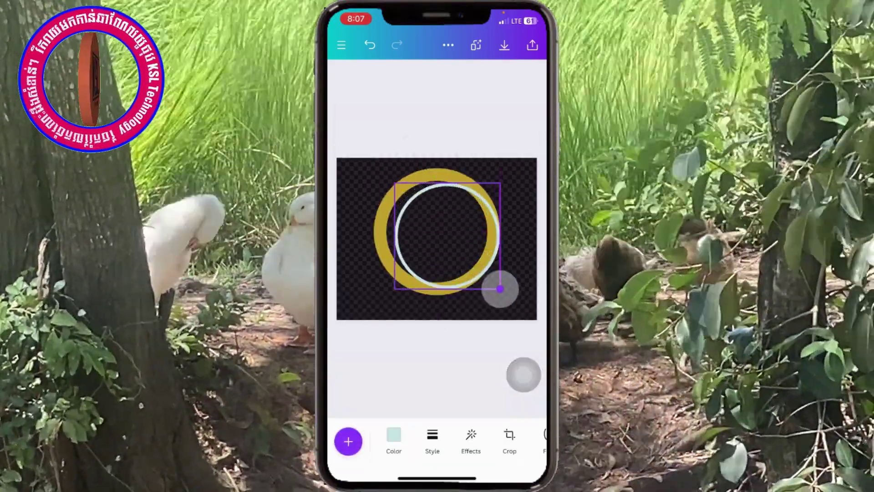
Enlarge and recentre the pale circle along the gold ring's inner edge.
{"action": "left_click_drag", "start_coordinate": [480, 268], "coordinate": [486, 282]}
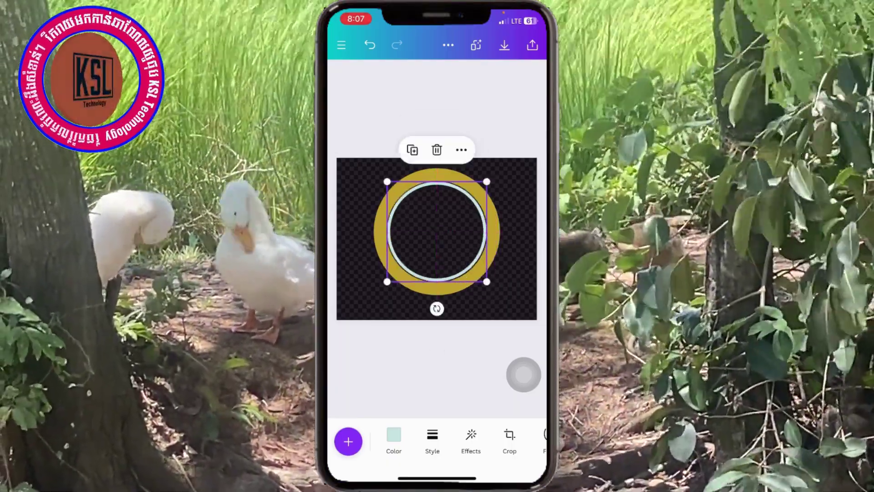
{"action": "left_click", "coordinate": [360, 305]}
{"action": "left_click", "coordinate": [437, 191]}
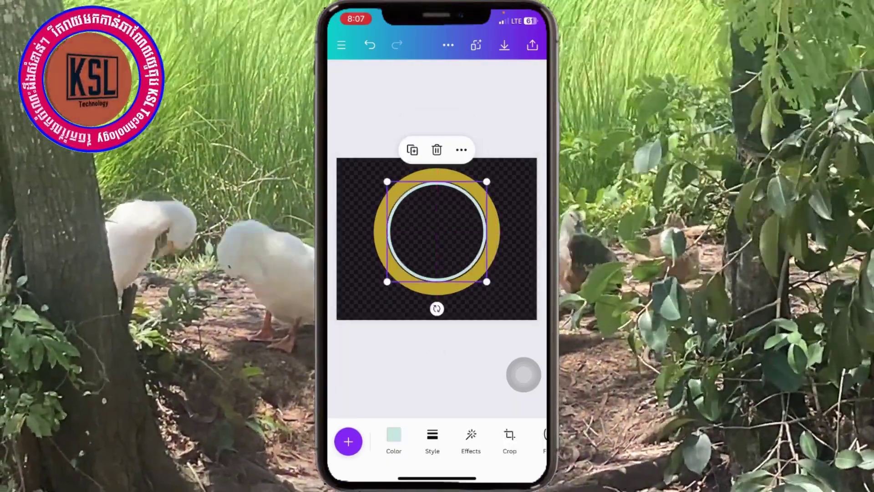
{"action": "left_click_drag", "start_coordinate": [487, 282], "coordinate": [490, 285]}
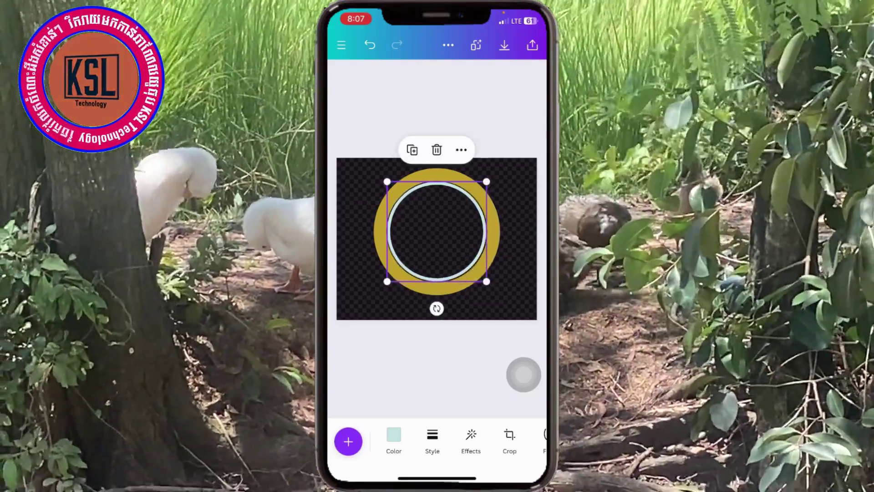
{"action": "left_click", "coordinate": [360, 305]}
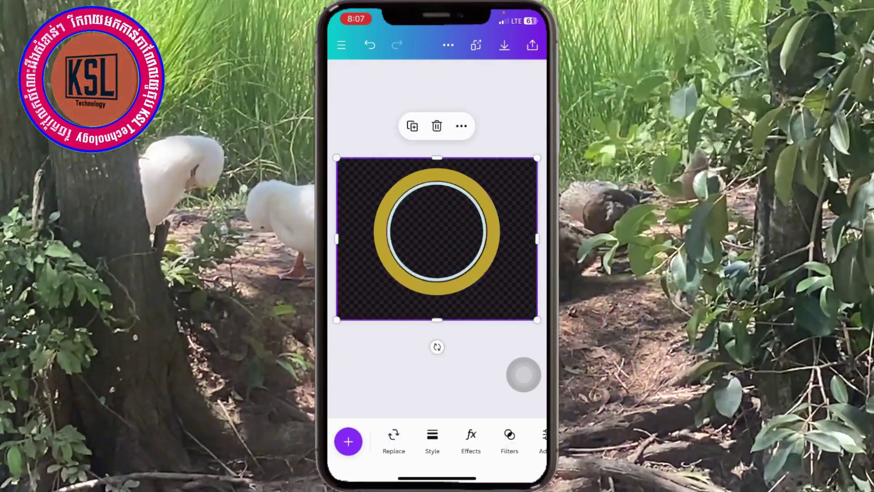
{"action": "left_click", "coordinate": [437, 191]}
{"action": "left_click_drag", "start_coordinate": [487, 282], "coordinate": [492, 287]}
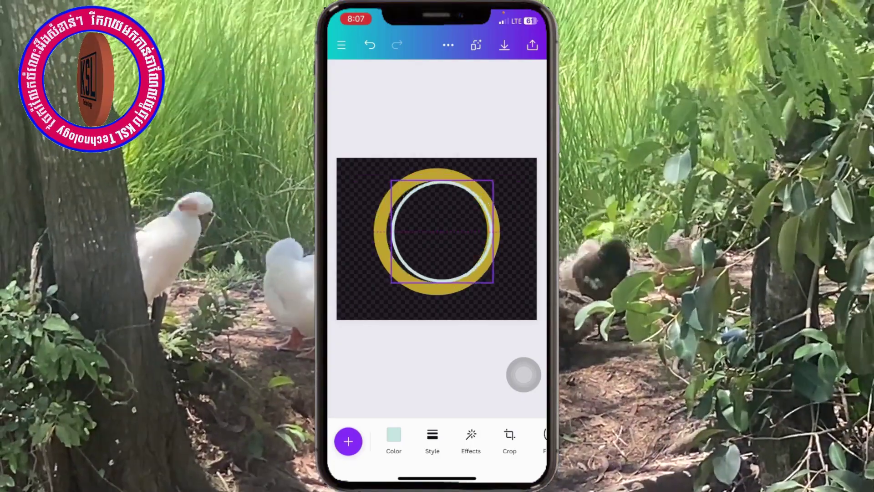
{"action": "left_click_drag", "start_coordinate": [438, 233], "coordinate": [437, 232]}
{"action": "left_click", "coordinate": [359, 301]}
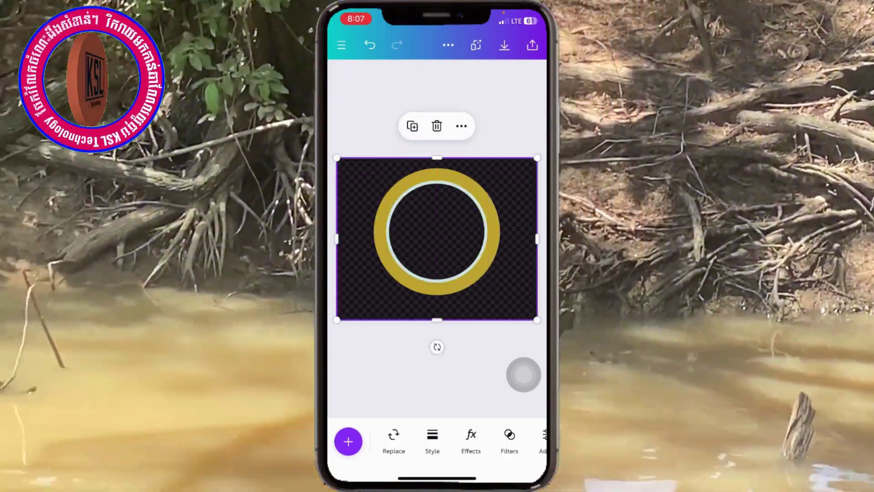
{"action": "left_click", "coordinate": [437, 231]}
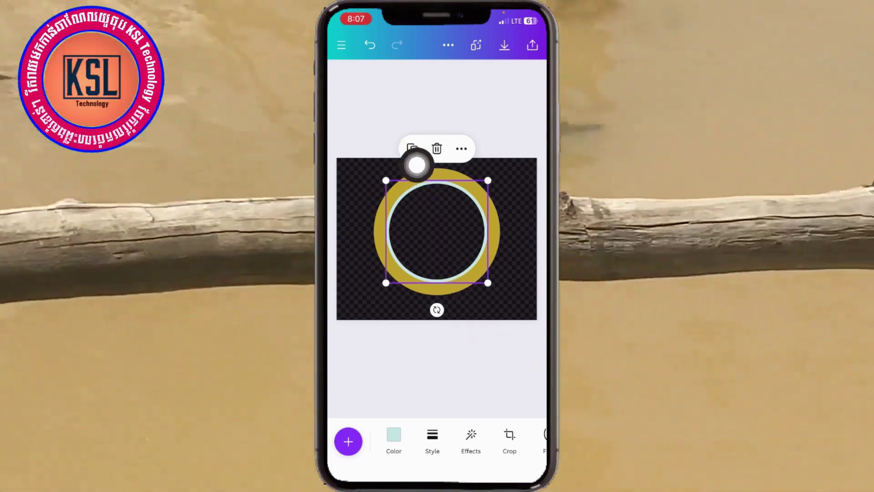
Duplicate the pale circle and fit the copy around the gold ring's outer edge.
{"action": "left_click", "coordinate": [412, 148]}
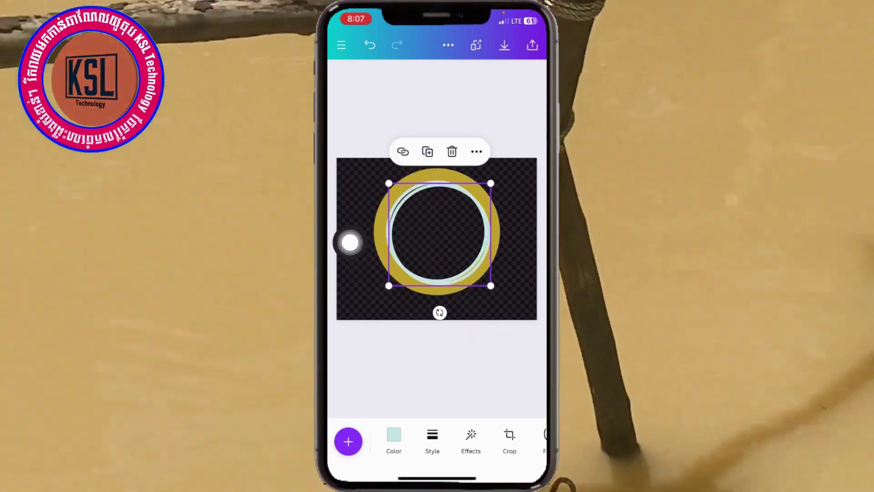
{"action": "left_click_drag", "start_coordinate": [490, 285], "coordinate": [511, 307]}
{"action": "mouse_move", "coordinate": [454, 248]}
{"action": "left_mouse_down"}
{"action": "mouse_move", "coordinate": [426, 231]}
{"action": "mouse_move", "coordinate": [436, 230]}
{"action": "left_mouse_up"}
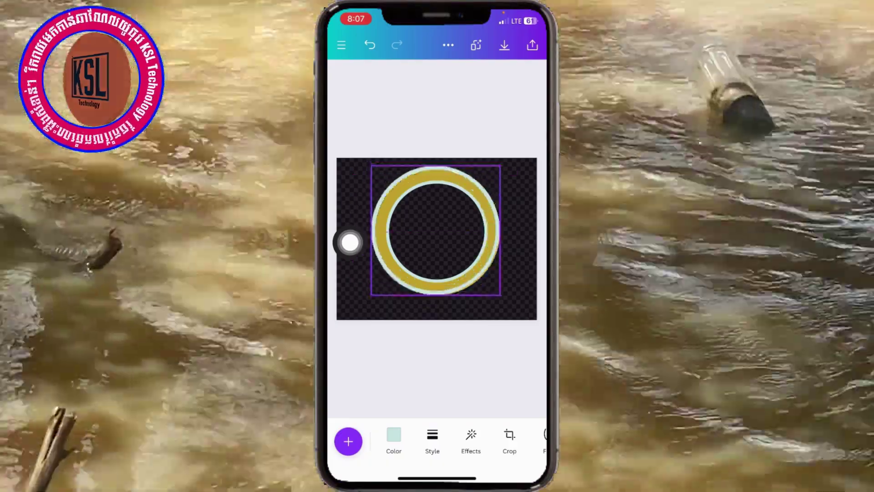
{"action": "left_click_drag", "start_coordinate": [500, 295], "coordinate": [504, 299]}
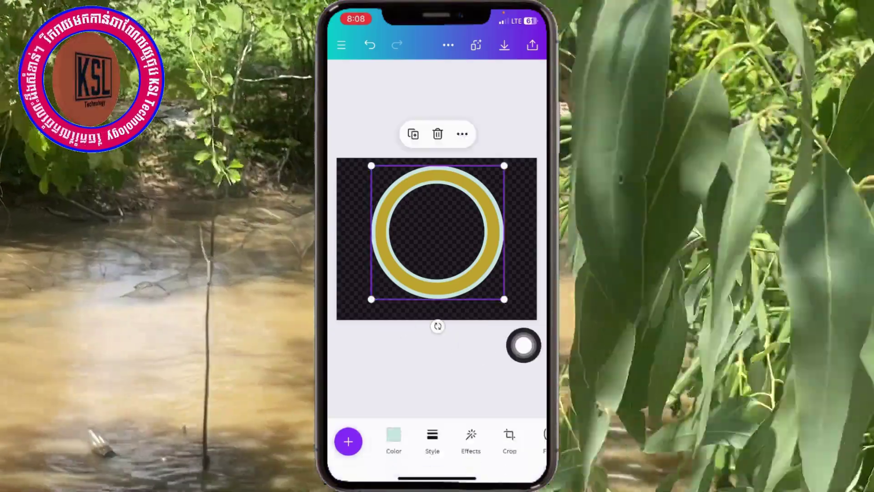
{"action": "left_click_drag", "start_coordinate": [437, 237], "coordinate": [437, 231]}
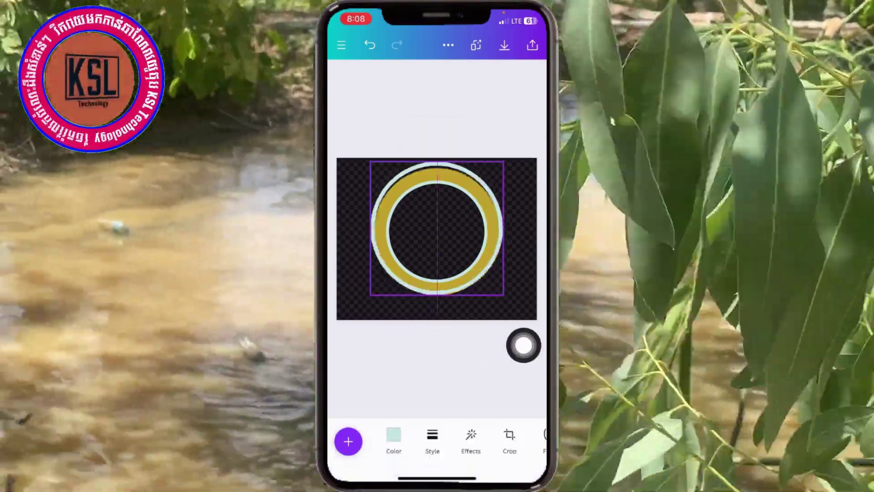
Centre the outer ring and save the design to the phone as an image.
{"action": "left_click_drag", "start_coordinate": [437, 232], "coordinate": [437, 231]}
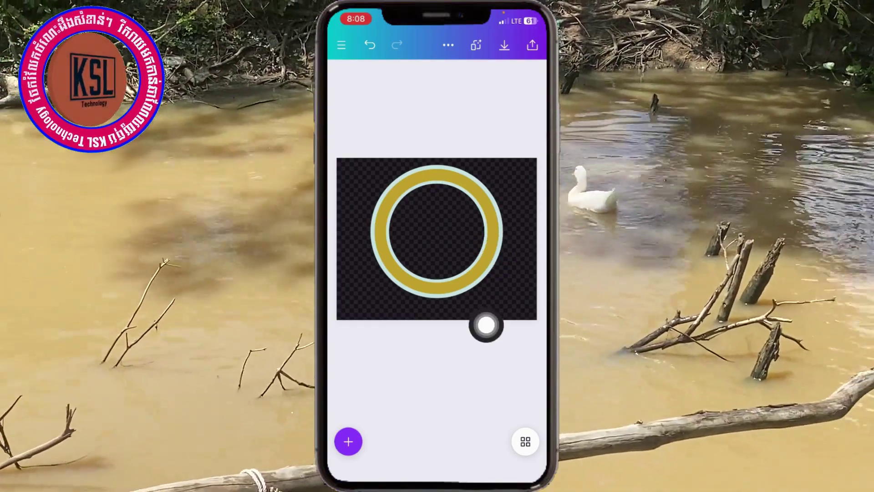
{"action": "left_click", "coordinate": [503, 50]}
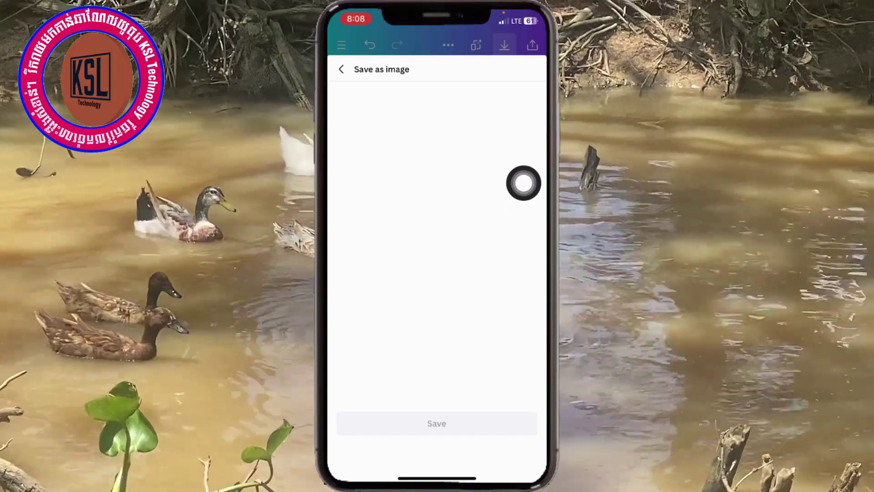
{"action": "left_click", "coordinate": [437, 422]}
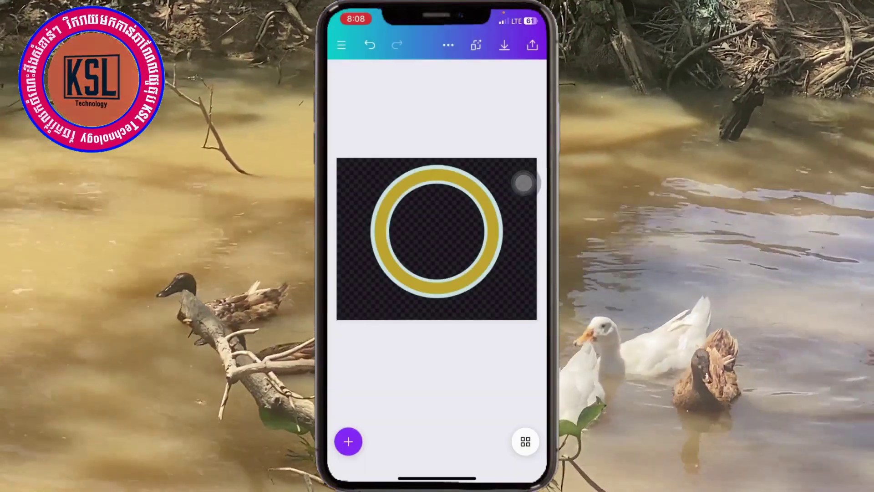
{"action": "left_click", "coordinate": [523, 183]}
View the newly saved ring image in Photos, then go to the home screen.
{"action": "left_click", "coordinate": [437, 242]}
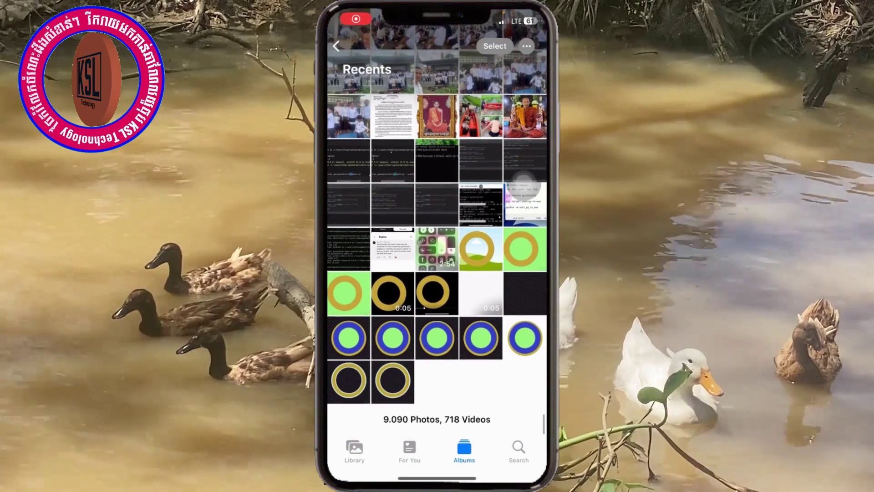
{"action": "left_click", "coordinate": [393, 301]}
{"action": "mouse_move", "coordinate": [523, 183]}
{"action": "left_mouse_down"}
{"action": "mouse_move", "coordinate": [401, 181]}
{"action": "mouse_move", "coordinate": [480, 267]}
{"action": "left_mouse_up"}
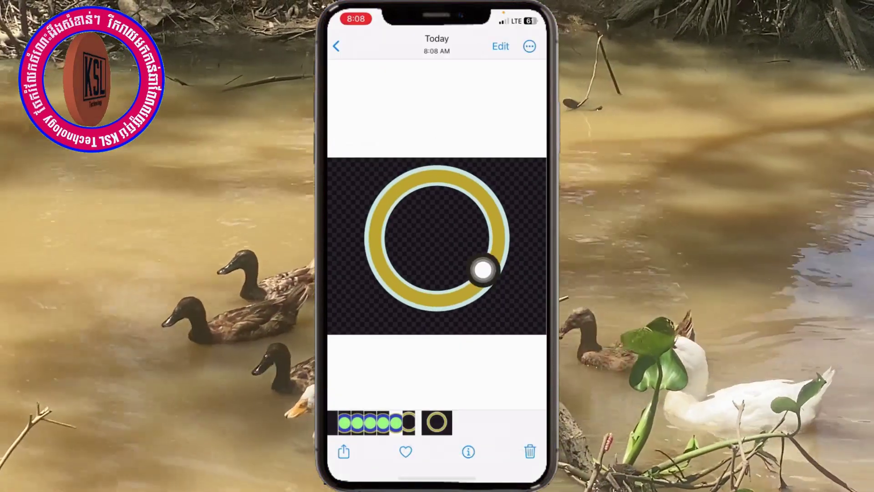
{"action": "left_click_drag", "start_coordinate": [437, 478], "coordinate": [437, 319]}
{"action": "left_click_drag", "start_coordinate": [364, 227], "coordinate": [510, 228]}
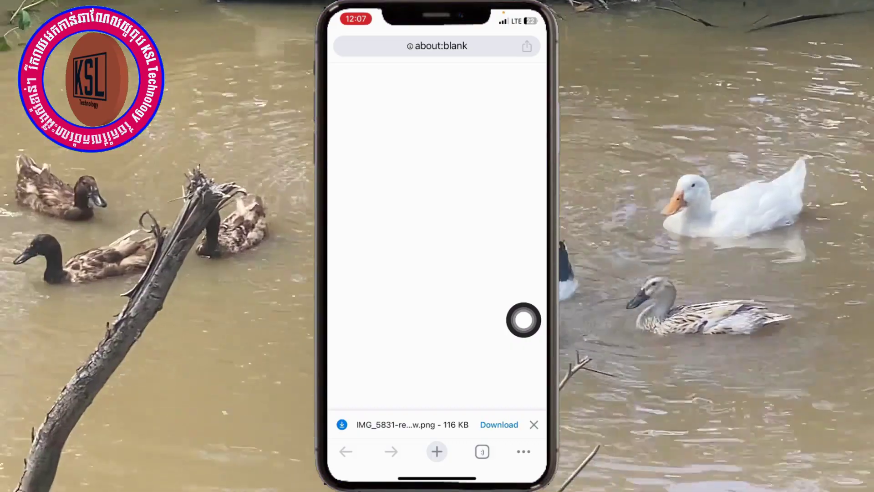
Download the transparent ring PNG and choose Save to Files.
{"action": "left_click", "coordinate": [497, 424]}
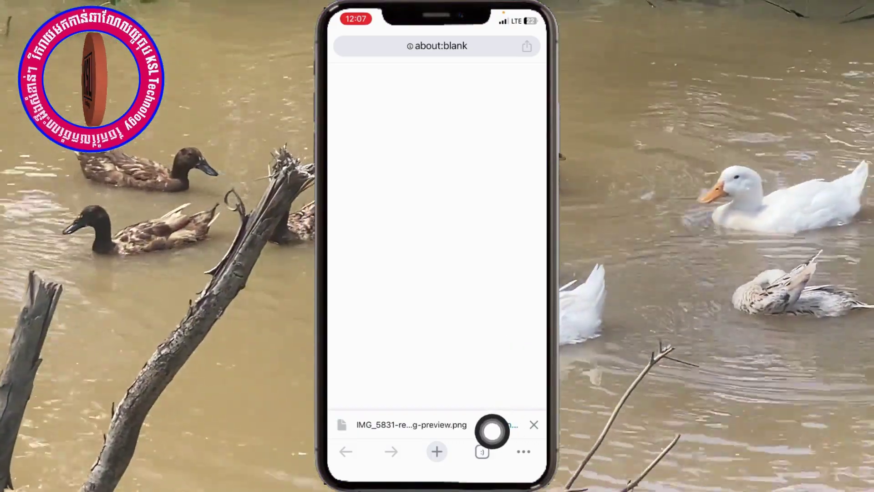
{"action": "left_click", "coordinate": [499, 424]}
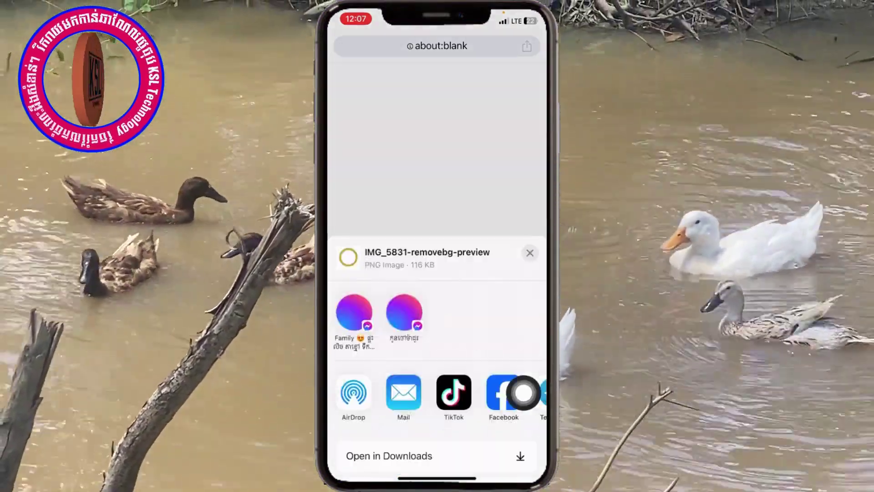
{"action": "scroll", "coordinate": [523, 392], "scroll_direction": "down", "scroll_amount": 3}
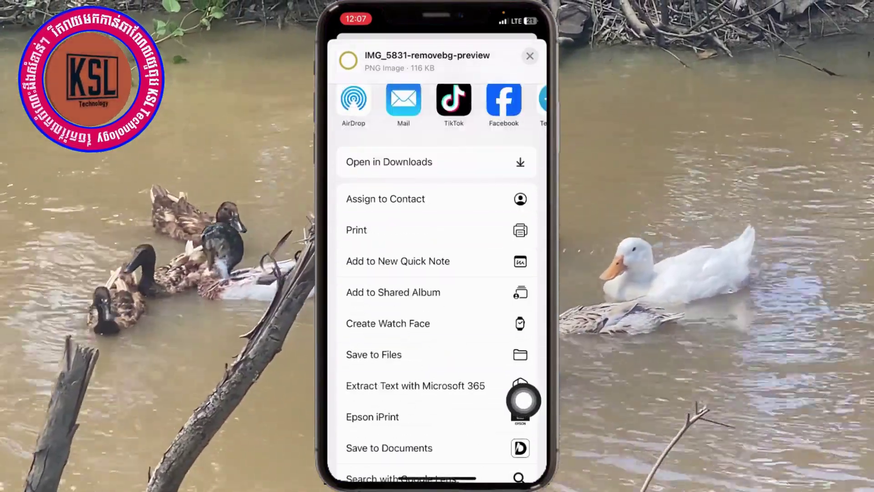
{"action": "left_click", "coordinate": [520, 354]}
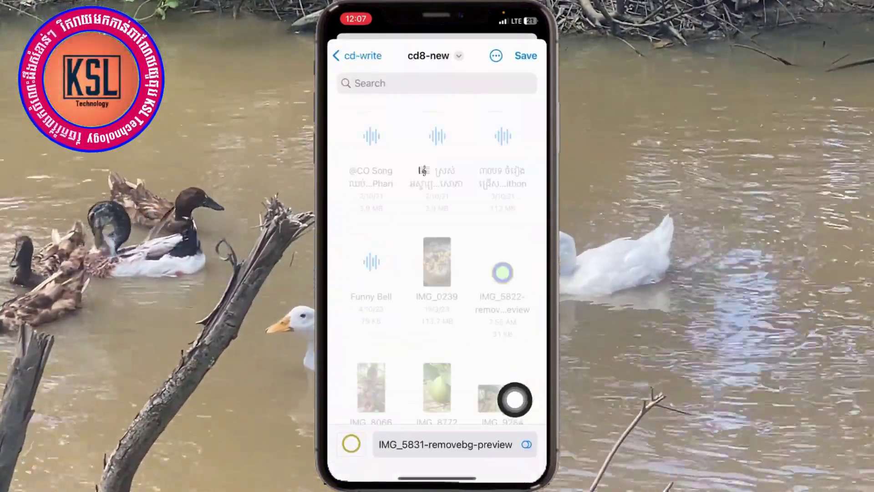
Save the PNG as 'Kk' in the On My iPhone > Chrome folder.
{"action": "left_click", "coordinate": [356, 56]}
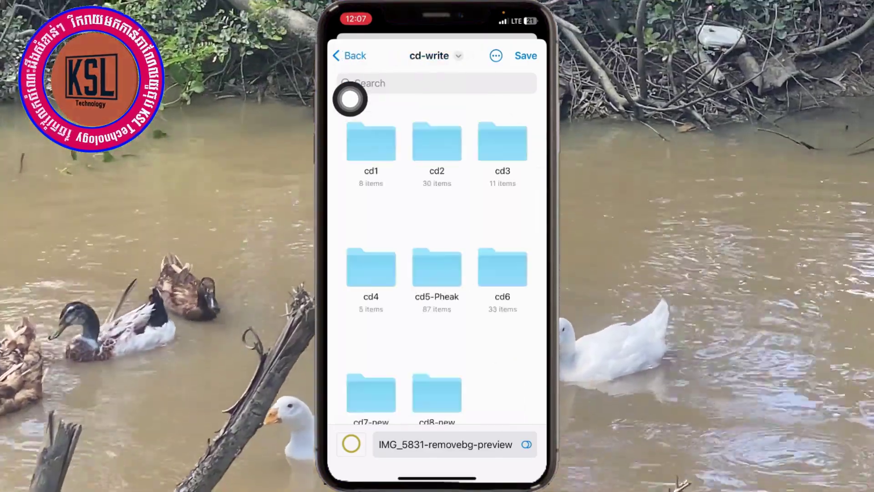
{"action": "left_click", "coordinate": [337, 55]}
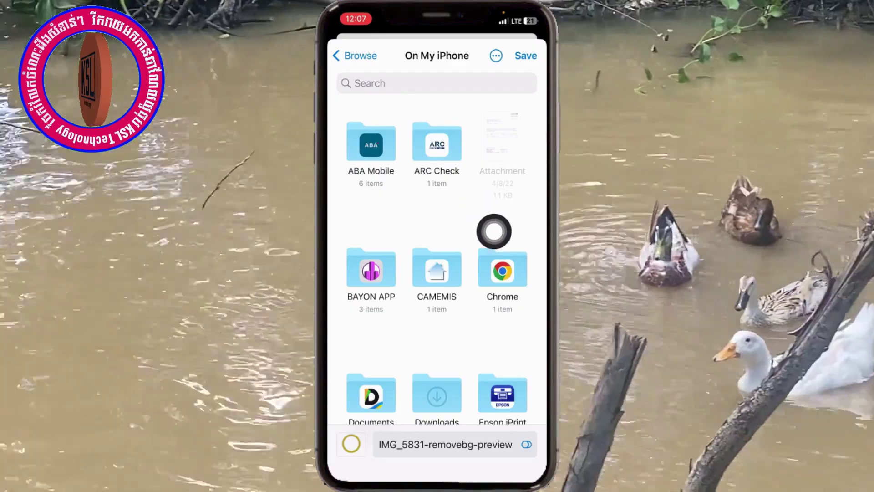
{"action": "left_click", "coordinate": [522, 328]}
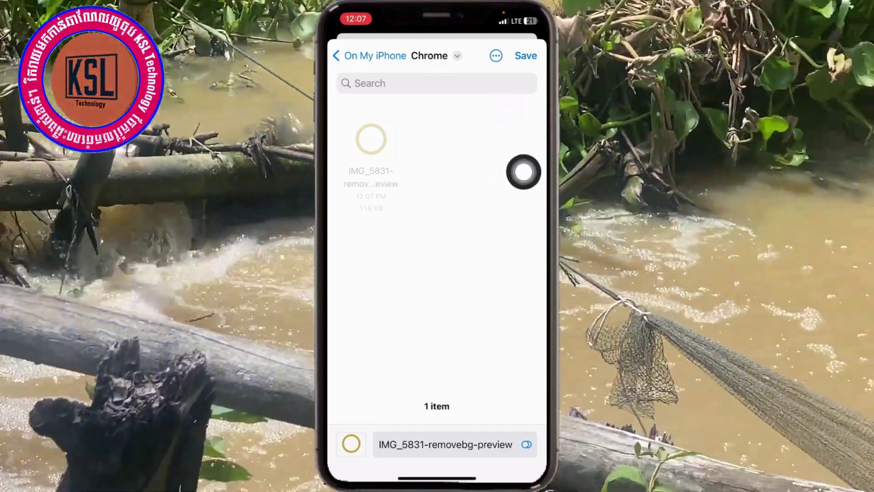
{"action": "left_click", "coordinate": [369, 83]}
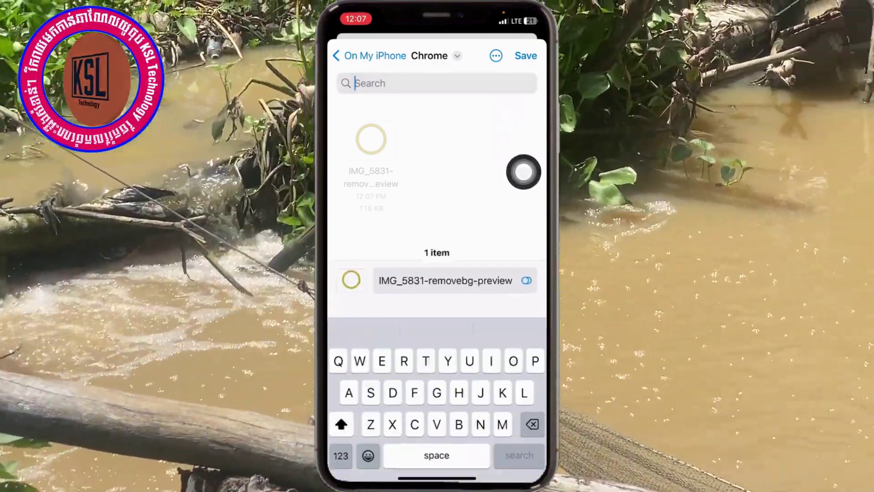
{"action": "left_click", "coordinate": [445, 267]}
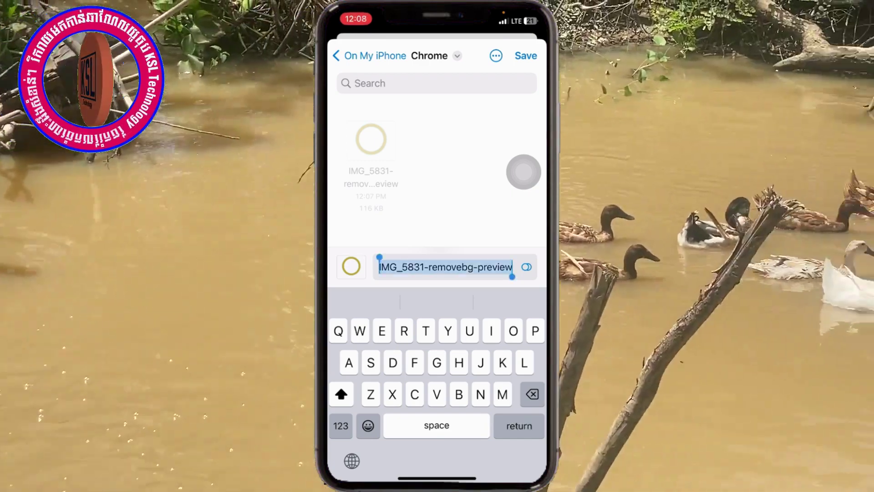
{"action": "type", "text": "K"}
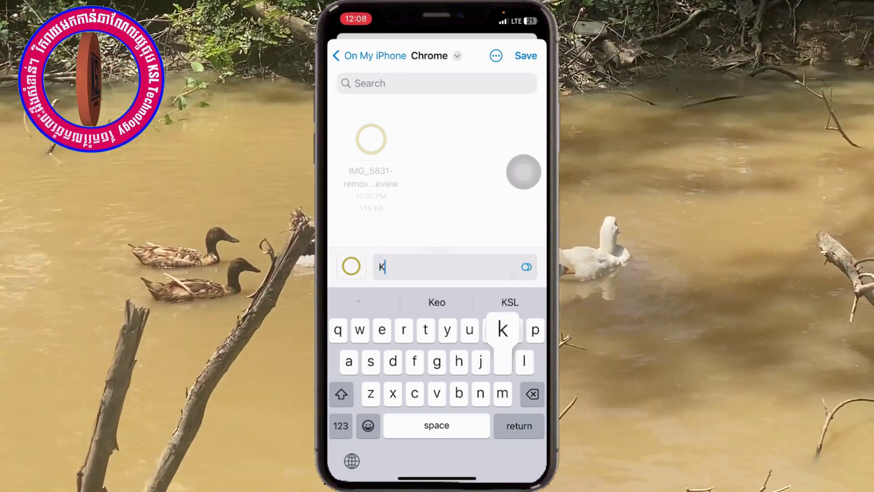
{"action": "type", "text": "k"}
{"action": "left_click", "coordinate": [526, 56]}
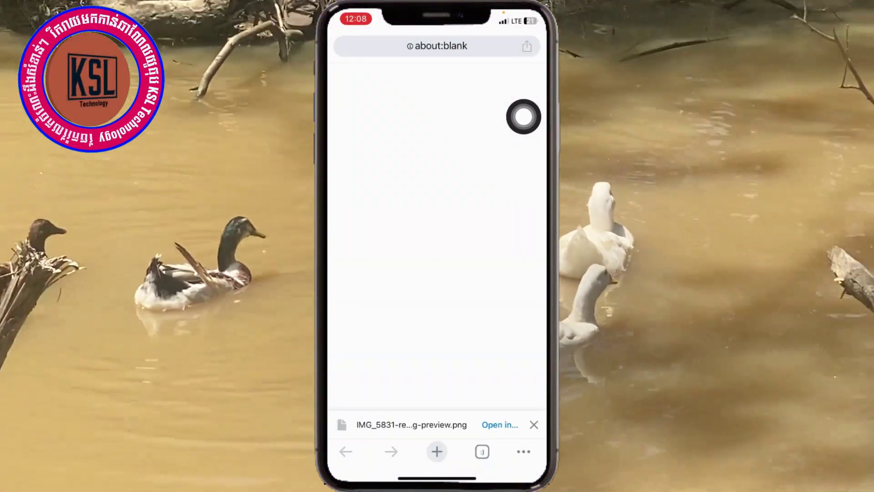
Go home and open the Kk image from the Chrome folder in Files.
{"action": "left_click_drag", "start_coordinate": [437, 478], "coordinate": [437, 296]}
{"action": "mouse_move", "coordinate": [364, 273]}
{"action": "left_mouse_down"}
{"action": "mouse_move", "coordinate": [523, 273]}
{"action": "mouse_move", "coordinate": [364, 273]}
{"action": "left_mouse_up"}
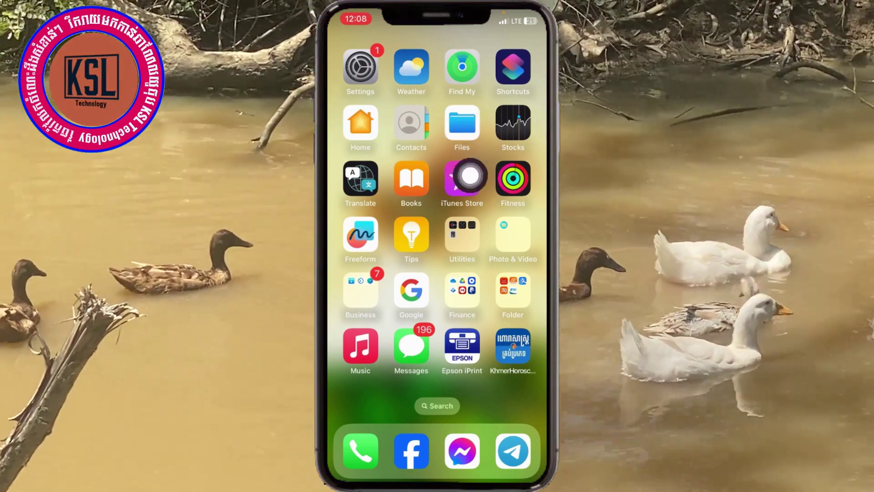
{"action": "left_click", "coordinate": [464, 143]}
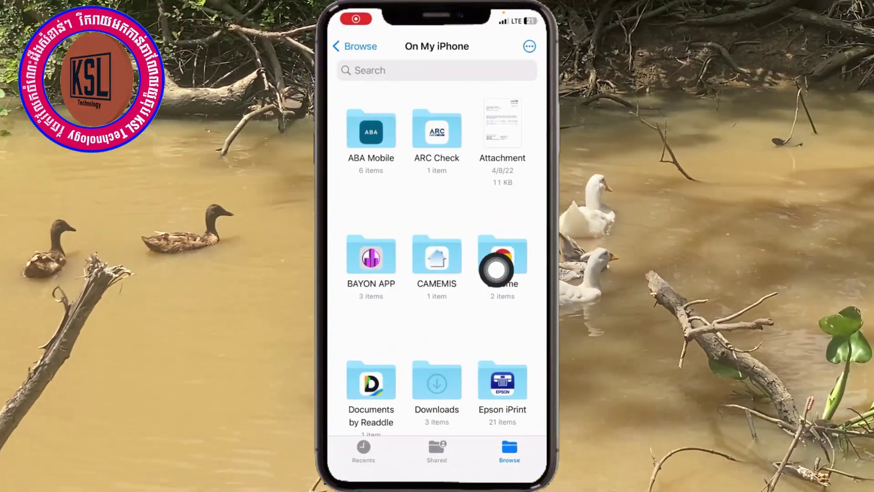
{"action": "left_click", "coordinate": [499, 268]}
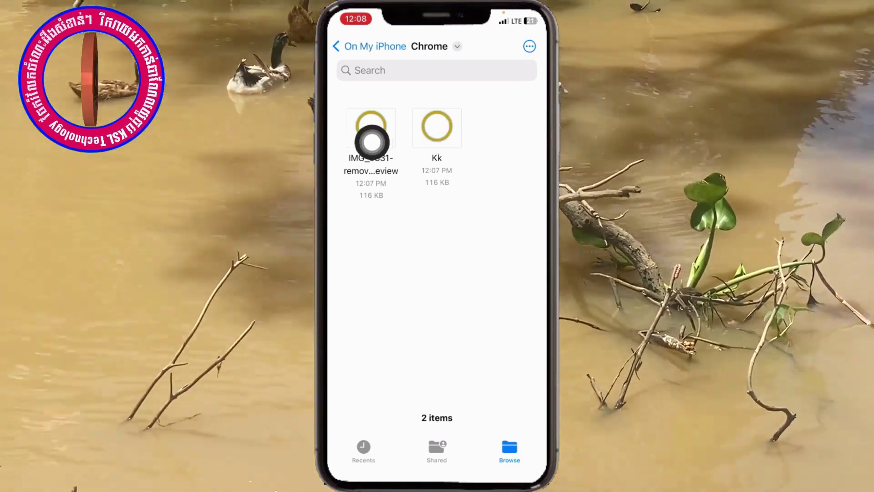
{"action": "left_click", "coordinate": [438, 132]}
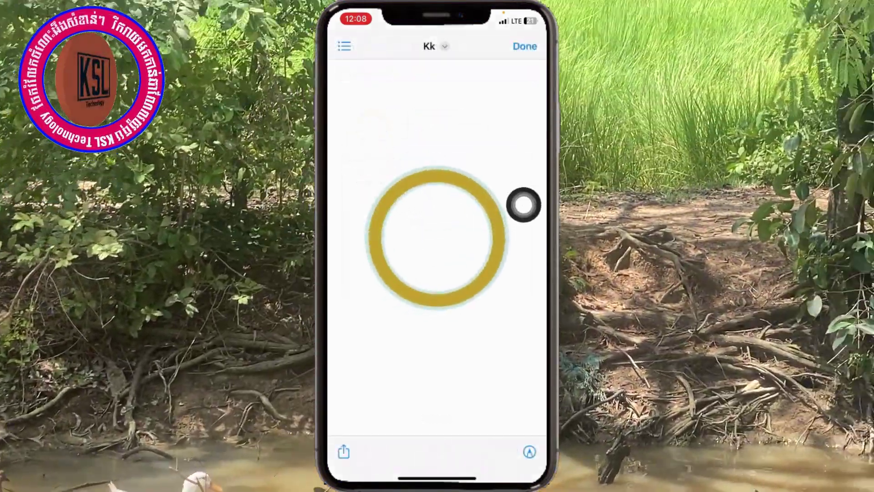
Reopen the Kk preview and toggle it between full-screen and toolbar views.
{"action": "left_click", "coordinate": [523, 205]}
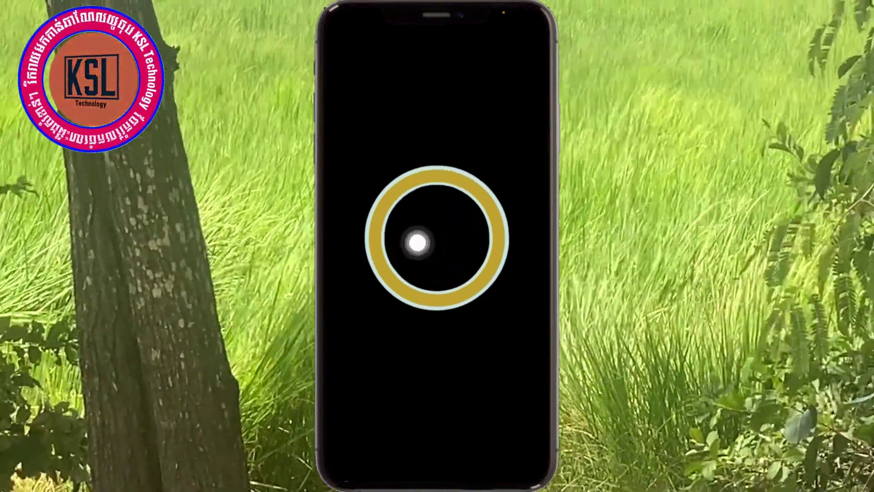
{"action": "left_click_drag", "start_coordinate": [430, 269], "coordinate": [524, 259]}
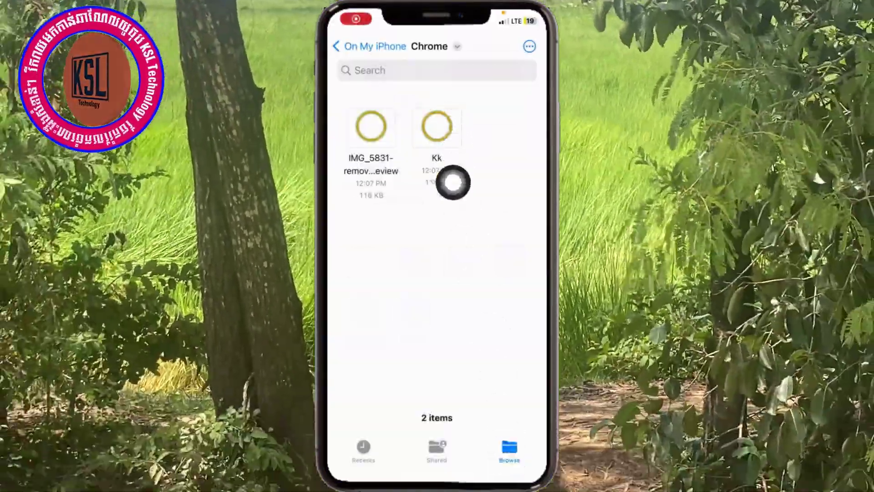
{"action": "left_click", "coordinate": [452, 181]}
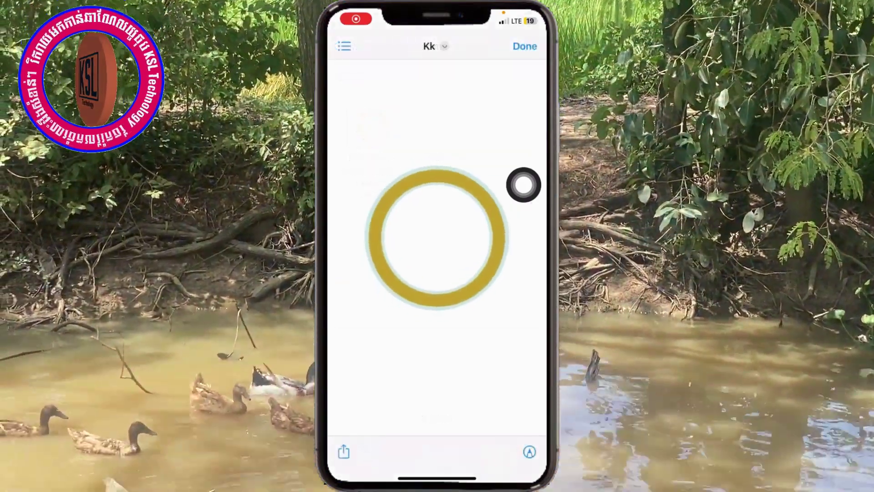
{"action": "left_click", "coordinate": [524, 184]}
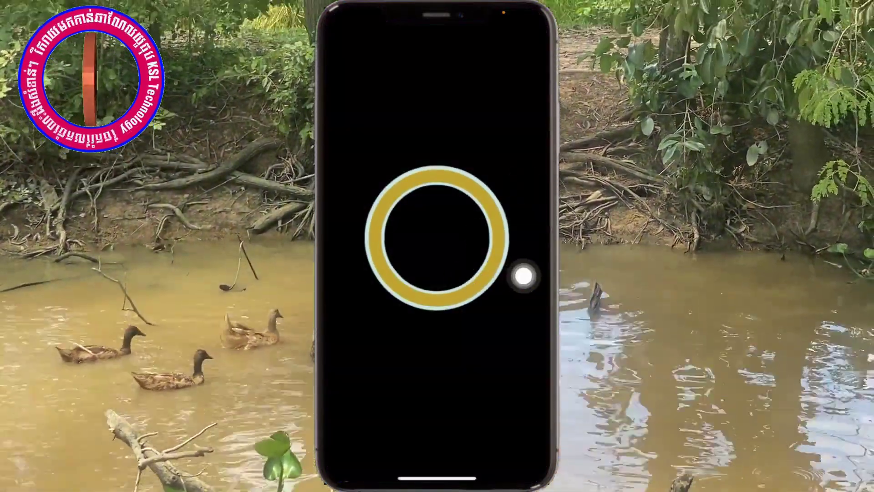
{"action": "left_click", "coordinate": [523, 275]}
{"action": "left_click", "coordinate": [519, 313]}
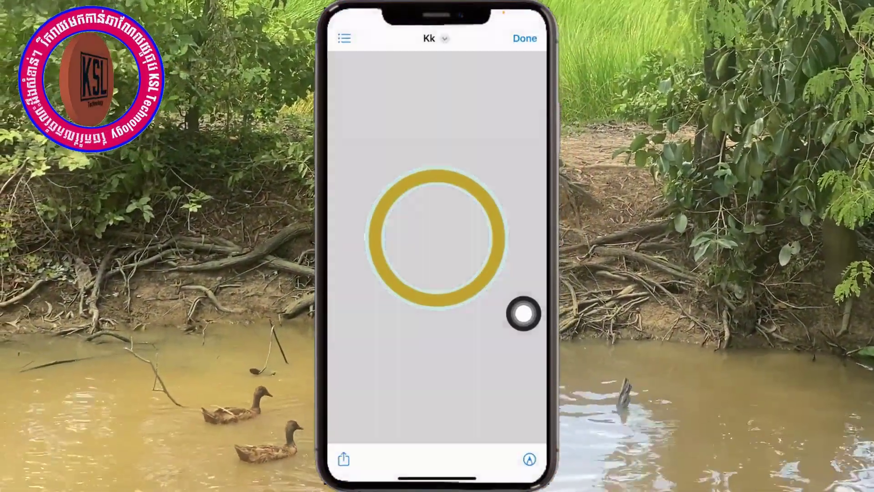
{"action": "left_click", "coordinate": [523, 313]}
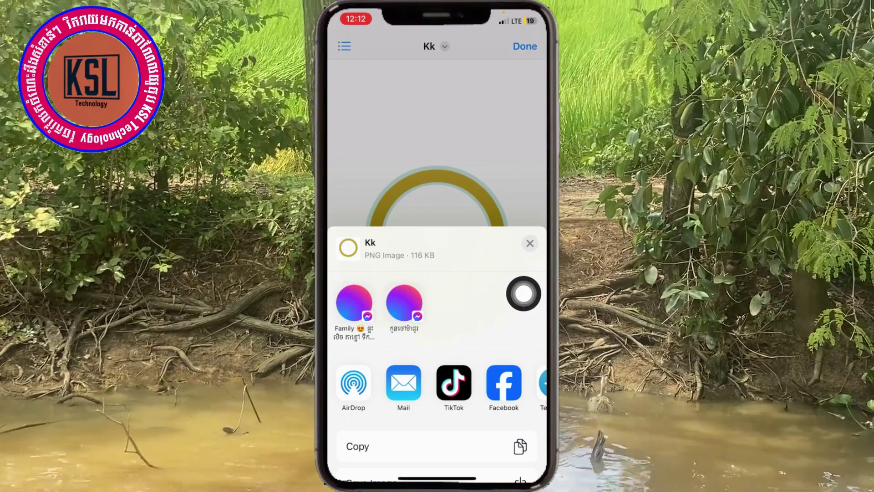
Save the Kk ring image to the photo library from the share sheet.
{"action": "scroll", "coordinate": [437, 346], "scroll_direction": "down", "scroll_amount": 5}
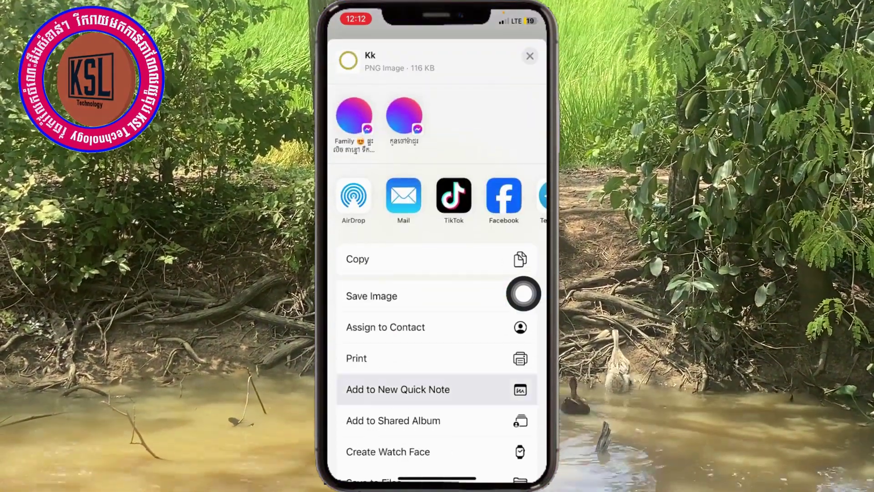
{"action": "scroll", "coordinate": [523, 293], "scroll_direction": "down", "scroll_amount": 2}
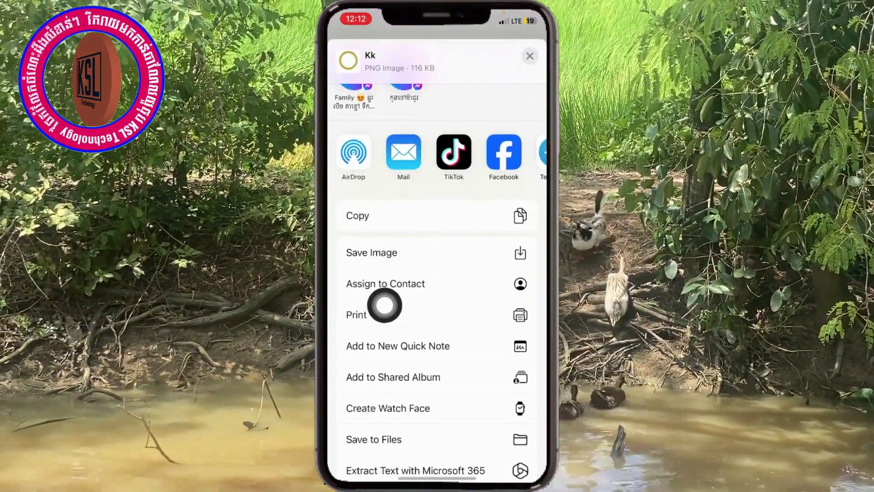
{"action": "left_click", "coordinate": [349, 305]}
Check the saved ring photo in Photos Recents, then return to the home screen.
{"action": "left_click_drag", "start_coordinate": [441, 217], "coordinate": [522, 250]}
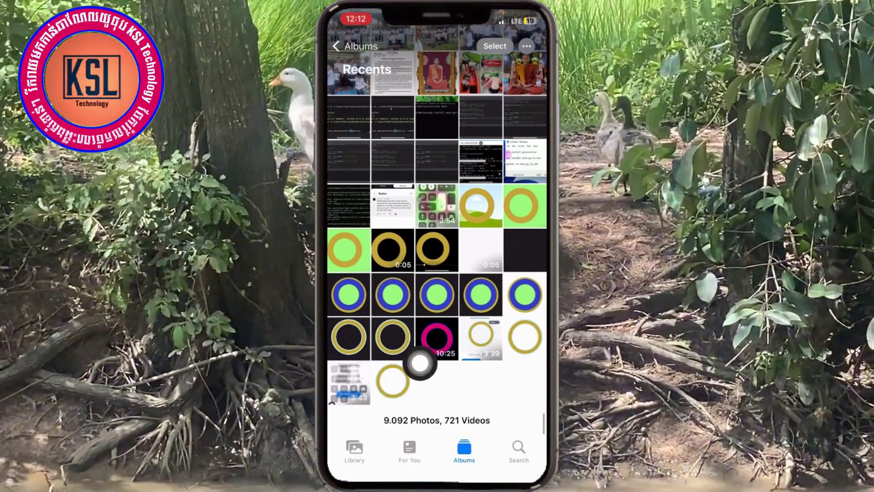
{"action": "left_click", "coordinate": [392, 382]}
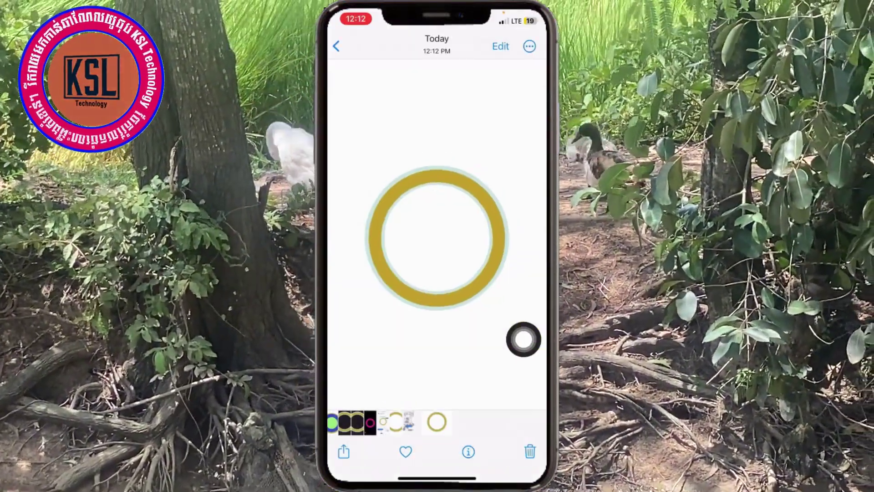
{"action": "left_click", "coordinate": [524, 339]}
{"action": "left_click_drag", "start_coordinate": [524, 339], "coordinate": [460, 287]}
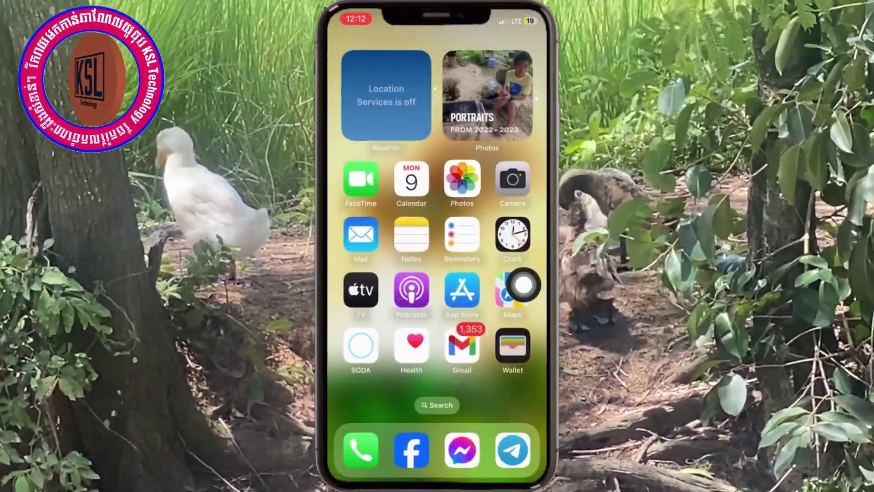
{"action": "left_click_drag", "start_coordinate": [500, 227], "coordinate": [364, 227]}
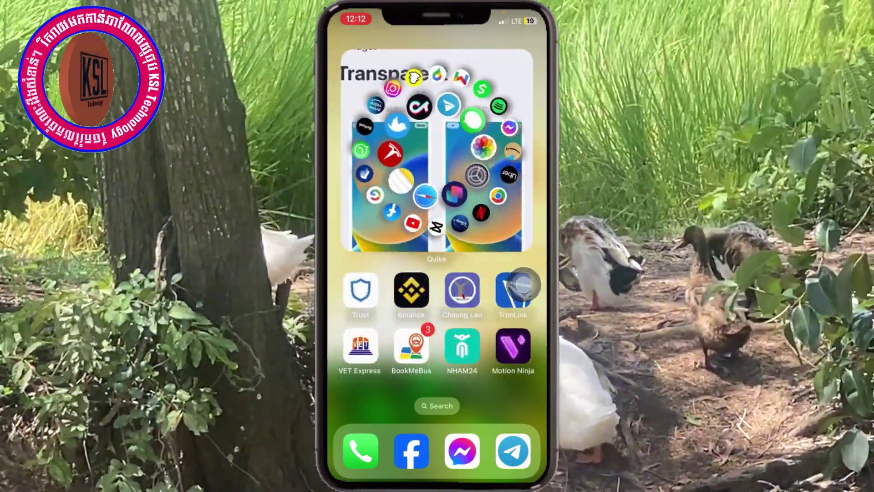
Relaunch Canva from the home screen and open the gradient thumbnail's design panel.
{"action": "left_click_drag", "start_coordinate": [501, 227], "coordinate": [364, 227]}
{"action": "left_click_drag", "start_coordinate": [501, 228], "coordinate": [364, 227]}
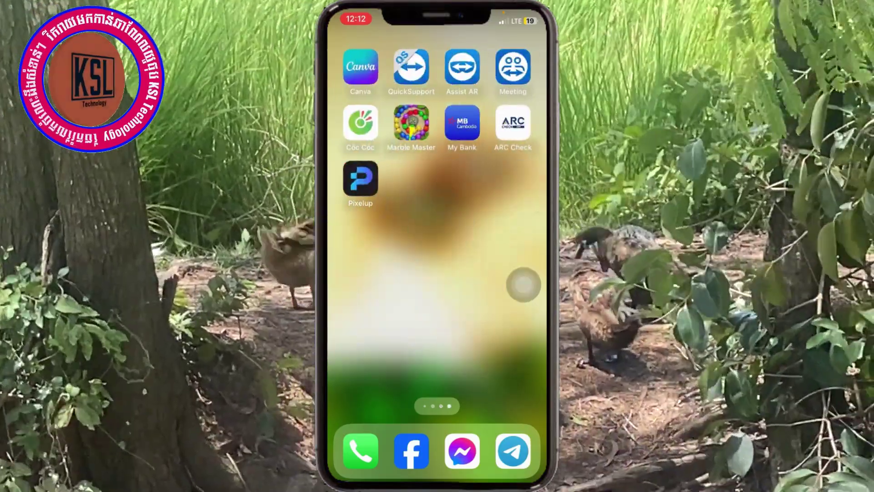
{"action": "left_click", "coordinate": [370, 68]}
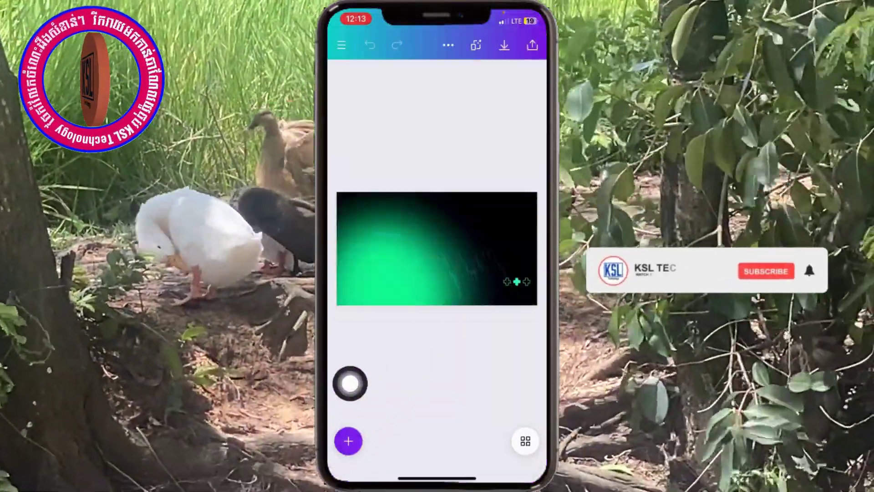
{"action": "left_click", "coordinate": [348, 439]}
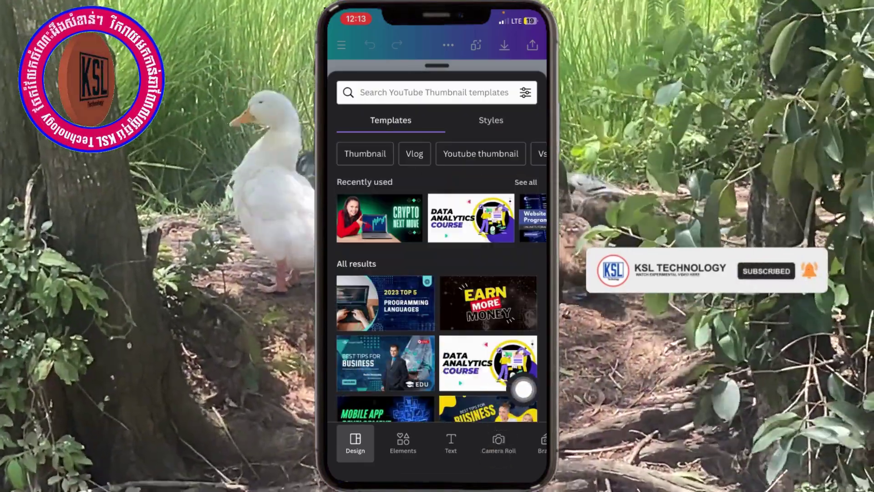
Grant Canva access to the gold ring photo and add it from Camera Roll images.
{"action": "left_click", "coordinate": [498, 442]}
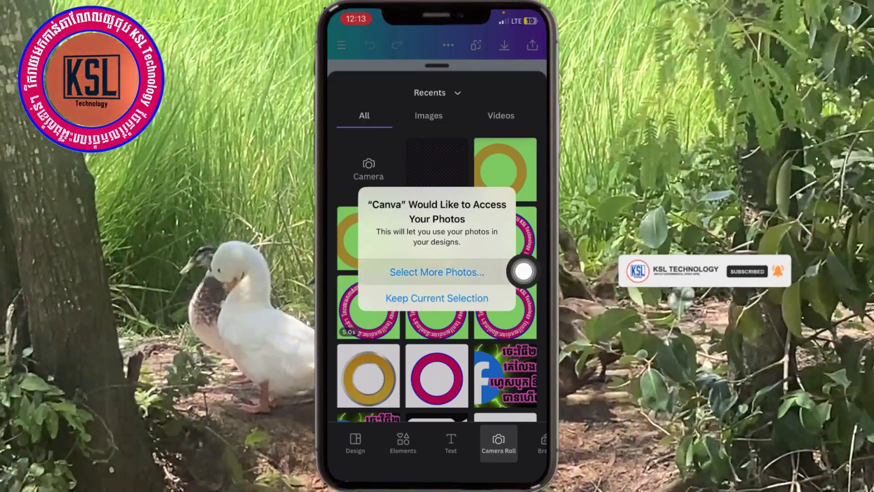
{"action": "left_click", "coordinate": [437, 271]}
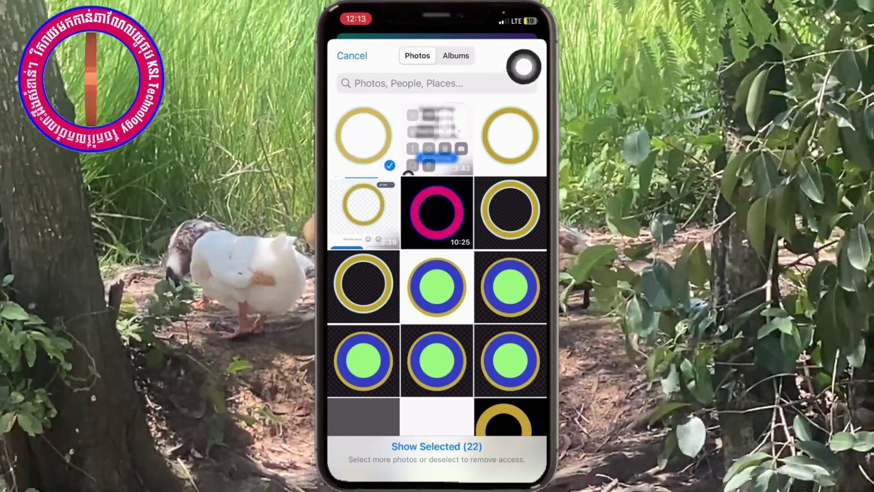
{"action": "left_click", "coordinate": [524, 57]}
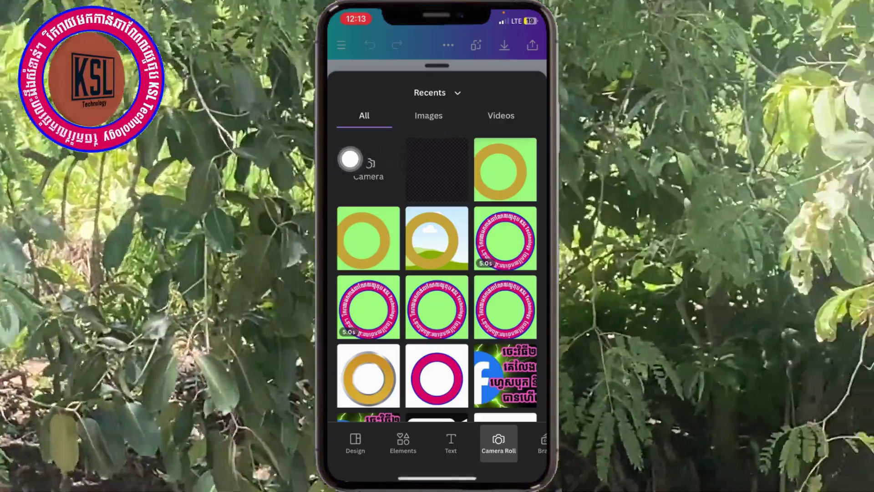
{"action": "left_click", "coordinate": [428, 115]}
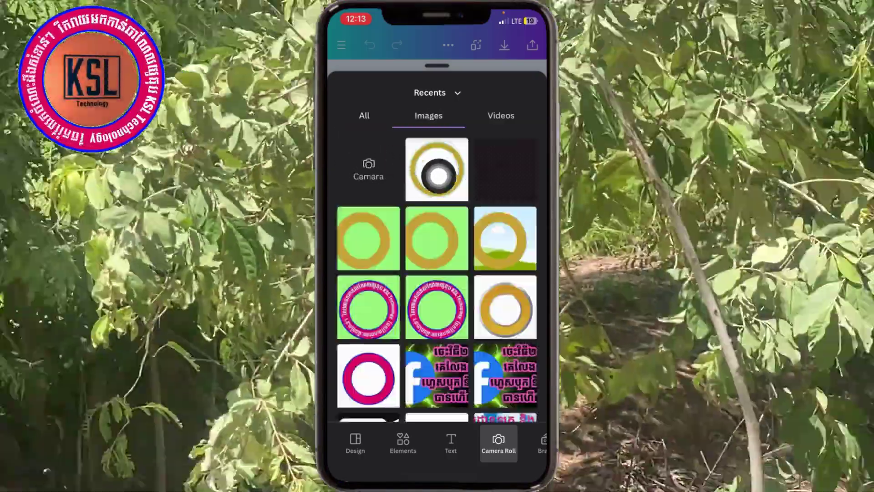
{"action": "left_click", "coordinate": [437, 176]}
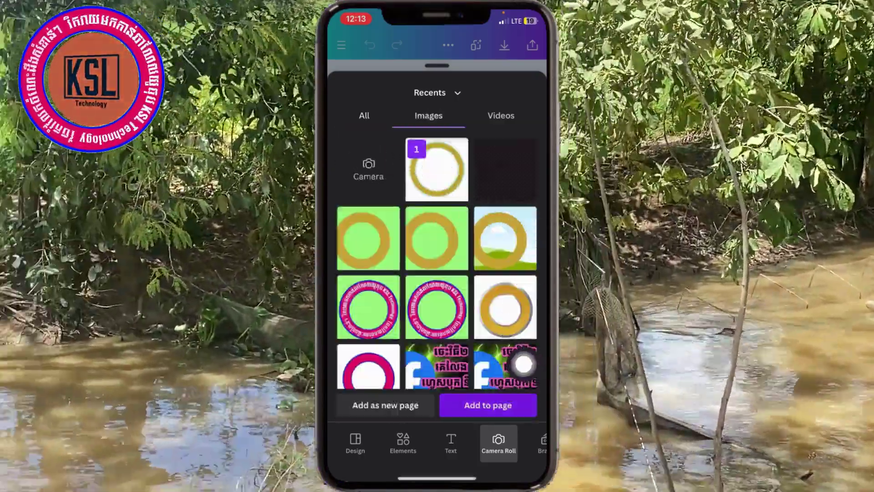
{"action": "left_click", "coordinate": [488, 404]}
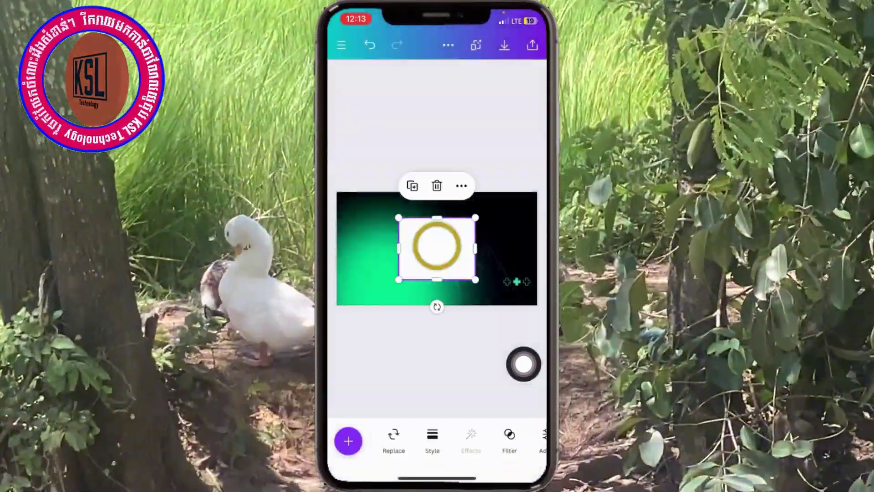
Resize and reposition the white-backed ring on the left, then delete it.
{"action": "left_click_drag", "start_coordinate": [476, 279], "coordinate": [503, 296]}
{"action": "mouse_move", "coordinate": [451, 258]}
{"action": "left_mouse_down"}
{"action": "mouse_move", "coordinate": [396, 244]}
{"action": "mouse_move", "coordinate": [476, 310]}
{"action": "left_mouse_up"}
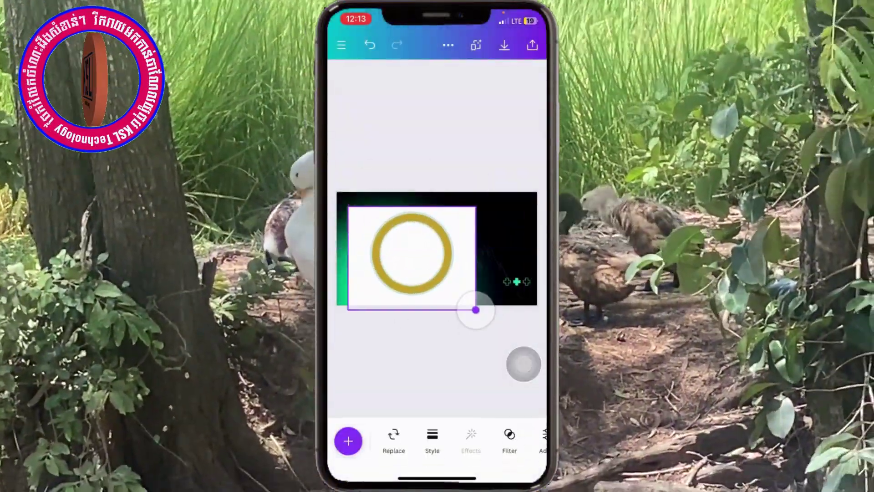
{"action": "left_click_drag", "start_coordinate": [411, 257], "coordinate": [401, 248]}
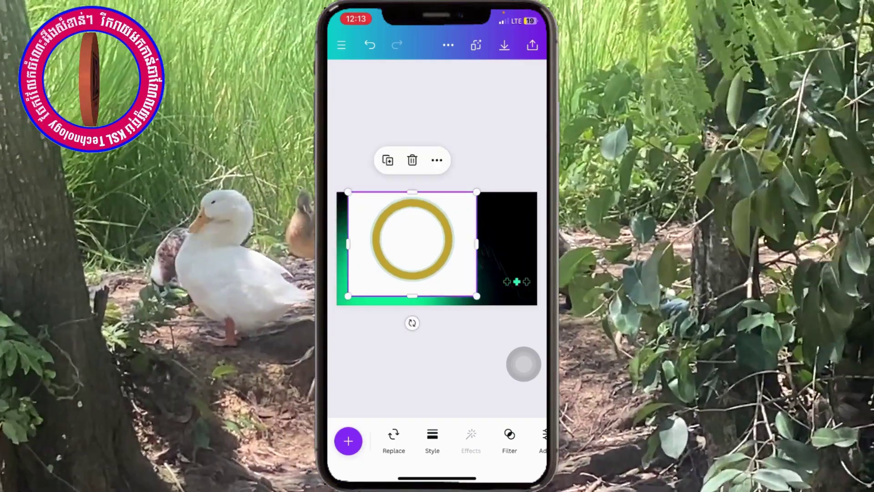
{"action": "left_click_drag", "start_coordinate": [465, 302], "coordinate": [455, 278]}
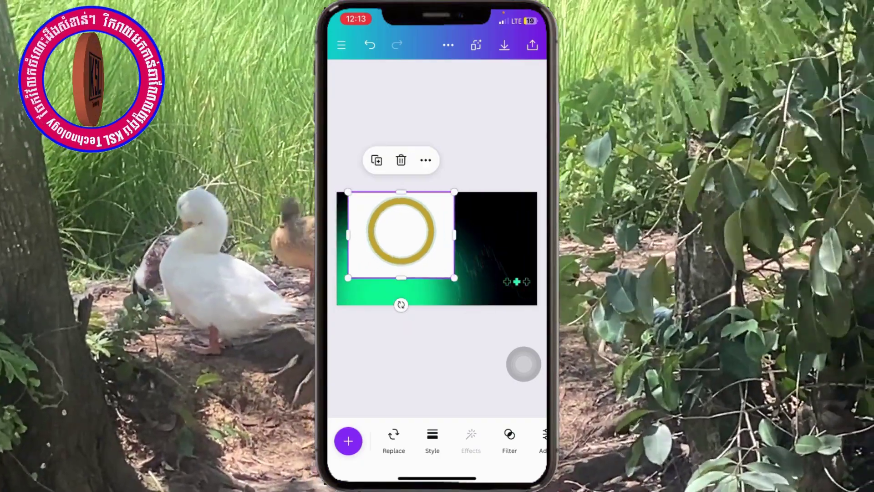
{"action": "left_click_drag", "start_coordinate": [400, 231], "coordinate": [406, 241]}
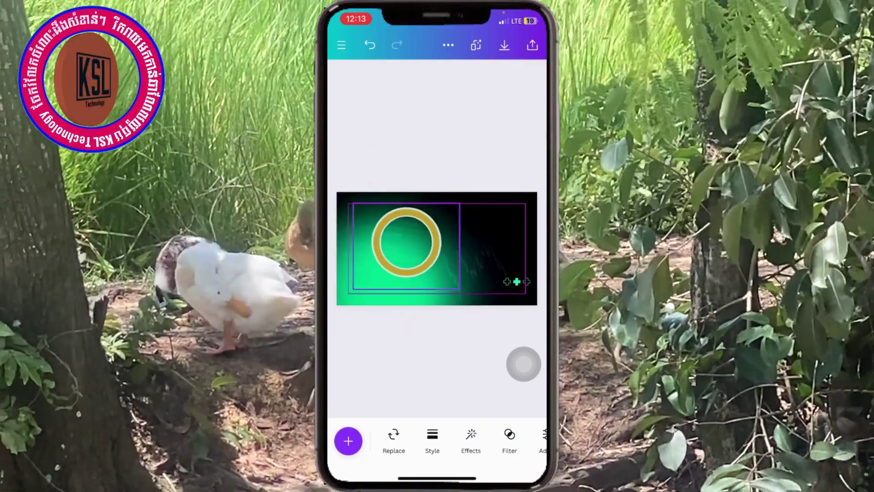
{"action": "left_click_drag", "start_coordinate": [460, 289], "coordinate": [486, 307]}
{"action": "left_click_drag", "start_coordinate": [420, 255], "coordinate": [395, 255]}
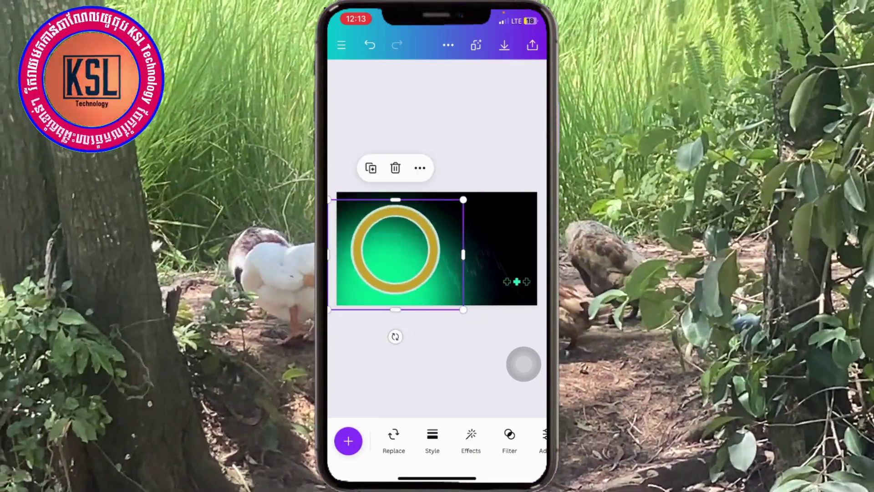
{"action": "left_click_drag", "start_coordinate": [463, 310], "coordinate": [444, 293]}
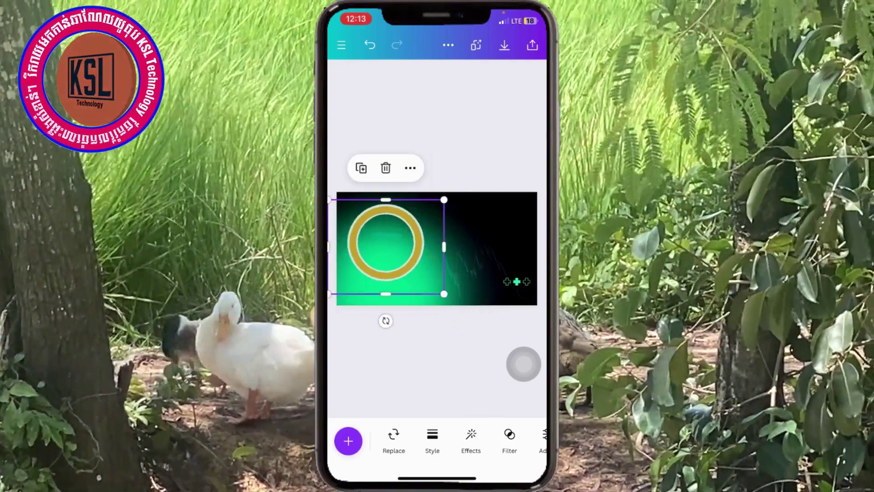
{"action": "left_click", "coordinate": [385, 168]}
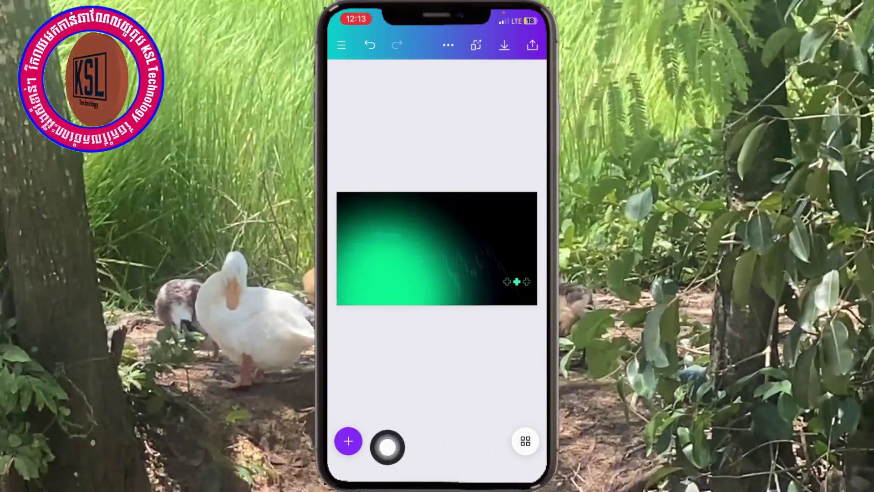
Insert the gold ring photo from recent photos onto the thumbnail page.
{"action": "left_click", "coordinate": [348, 441]}
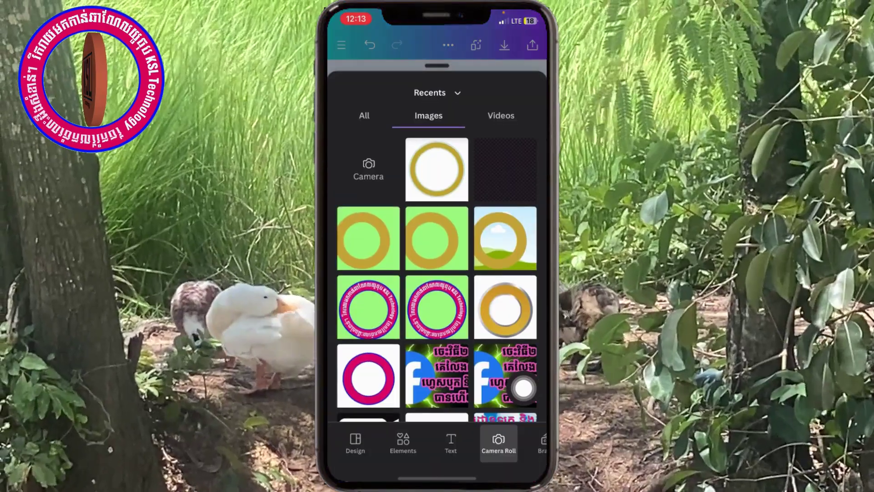
{"action": "left_click", "coordinate": [465, 199]}
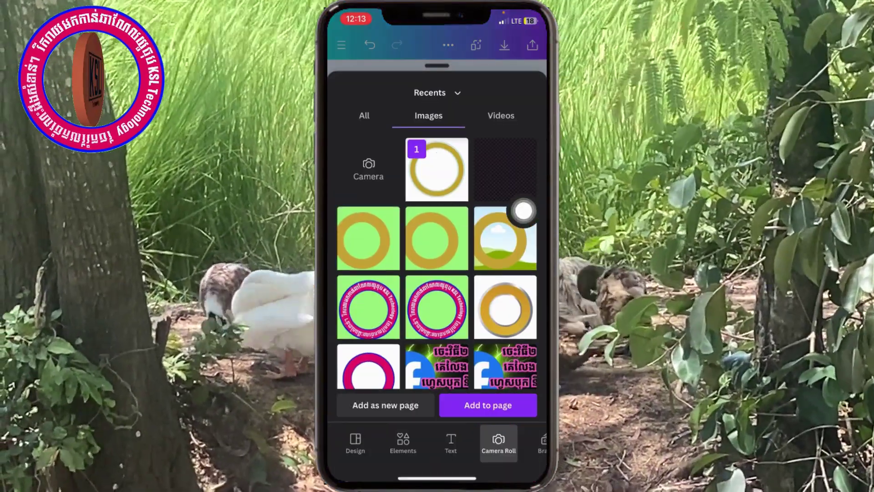
{"action": "left_click", "coordinate": [511, 392]}
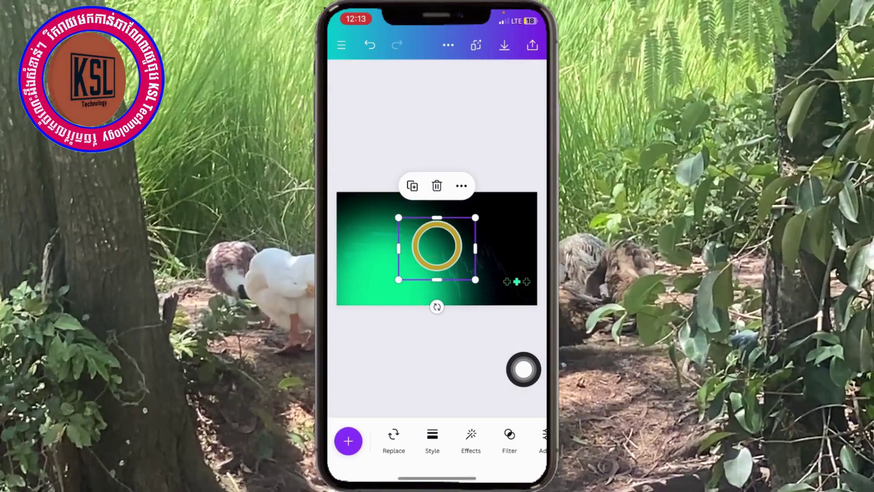
Enlarge the gold ring and place it on the left over the green glow.
{"action": "left_click_drag", "start_coordinate": [476, 279], "coordinate": [504, 302]}
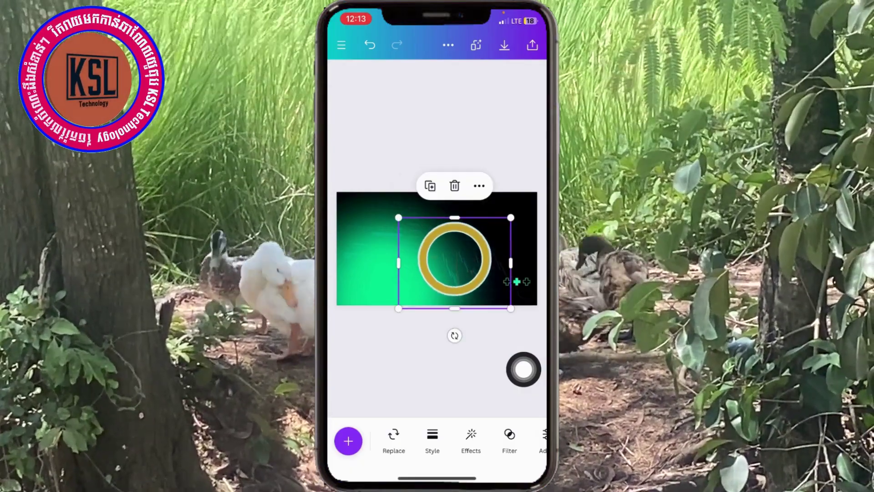
{"action": "left_click_drag", "start_coordinate": [458, 259], "coordinate": [404, 249]}
{"action": "left_click_drag", "start_coordinate": [460, 293], "coordinate": [484, 312]}
{"action": "left_click_drag", "start_coordinate": [415, 257], "coordinate": [437, 252]}
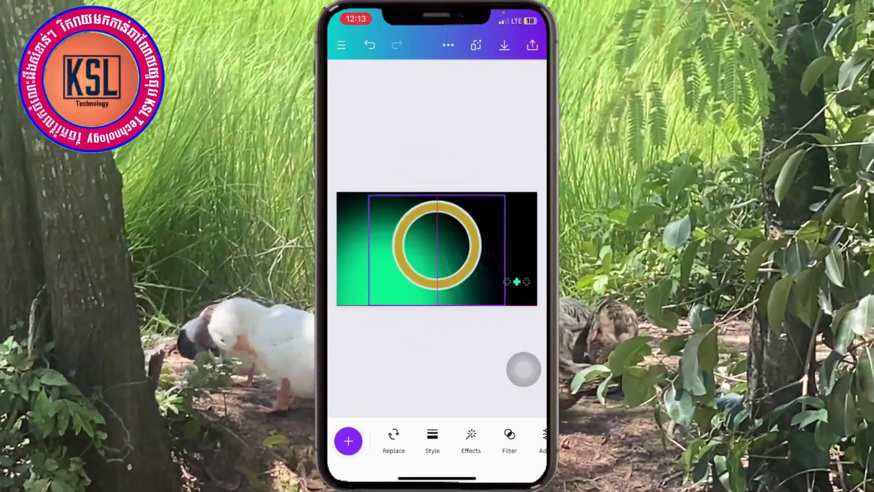
{"action": "left_click_drag", "start_coordinate": [505, 306], "coordinate": [518, 312]}
{"action": "left_click_drag", "start_coordinate": [437, 251], "coordinate": [398, 254]}
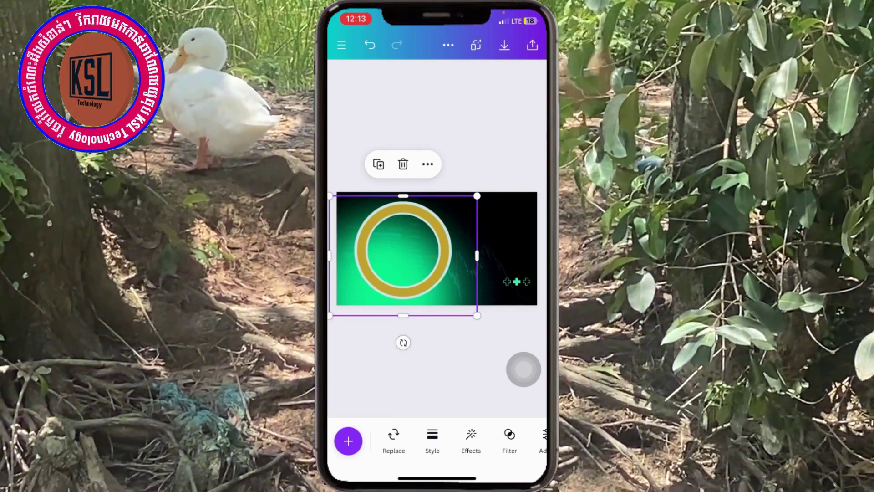
{"action": "left_click", "coordinate": [505, 237]}
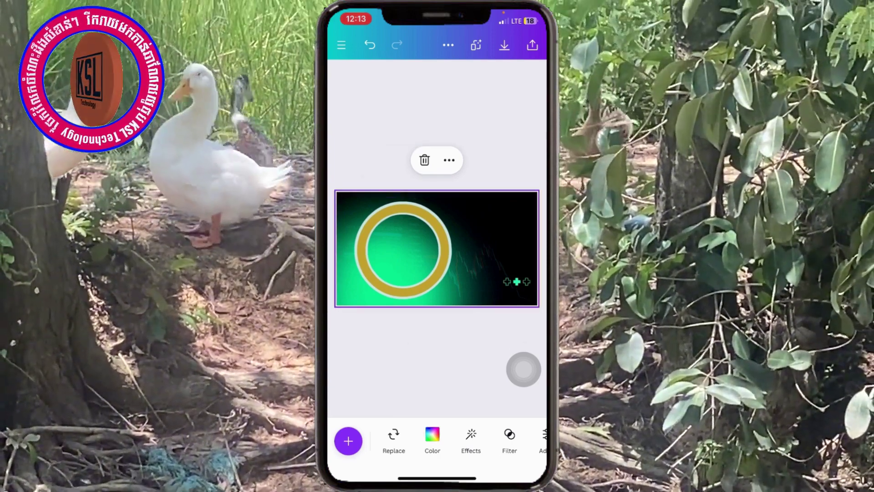
Make the background plain white and drag the gold ring to the centre.
{"action": "left_click", "coordinate": [432, 439]}
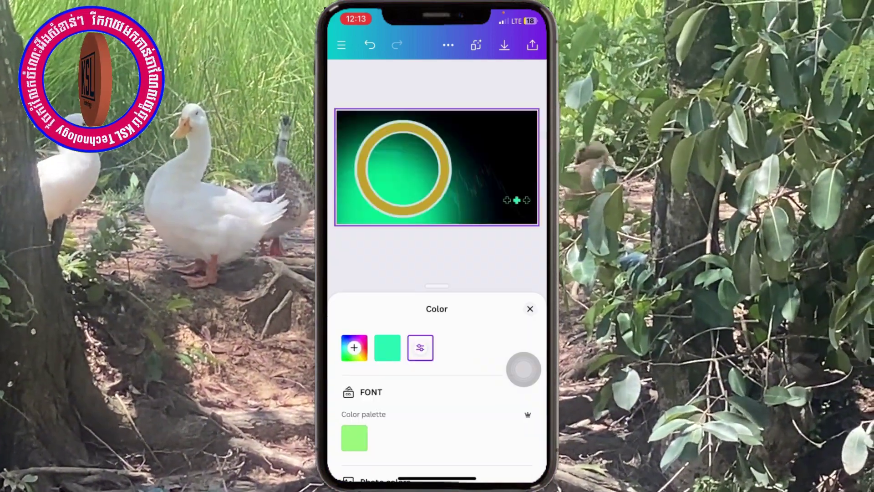
{"action": "left_click", "coordinate": [387, 348]}
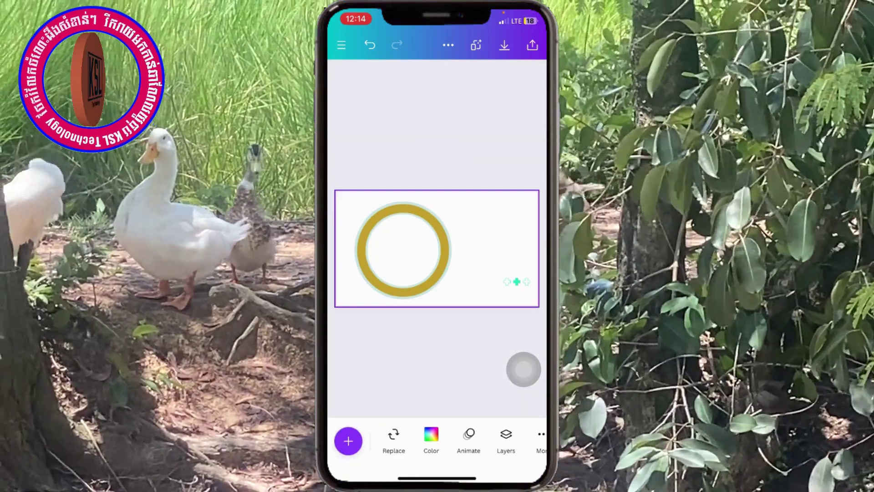
{"action": "left_click", "coordinate": [403, 250]}
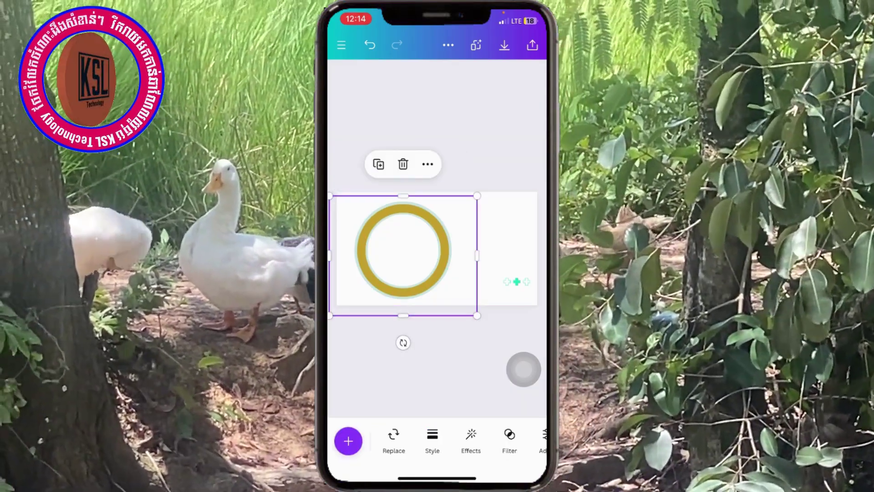
{"action": "left_click_drag", "start_coordinate": [403, 250], "coordinate": [443, 251]}
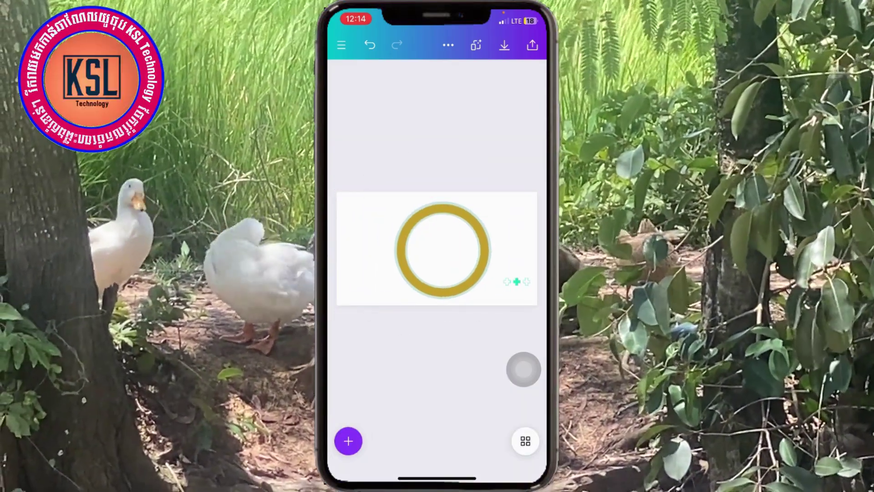
{"action": "left_click_drag", "start_coordinate": [442, 250], "coordinate": [437, 246]}
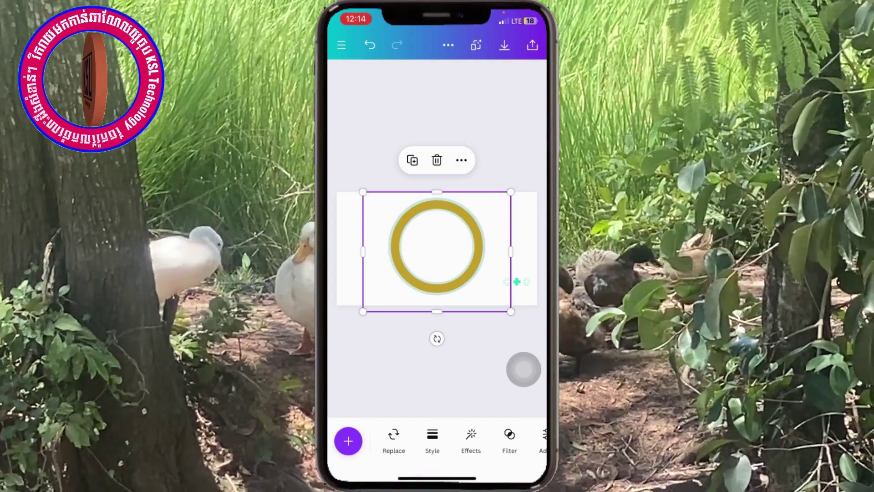
Change the page background to the light green palette swatch.
{"action": "left_click", "coordinate": [523, 228]}
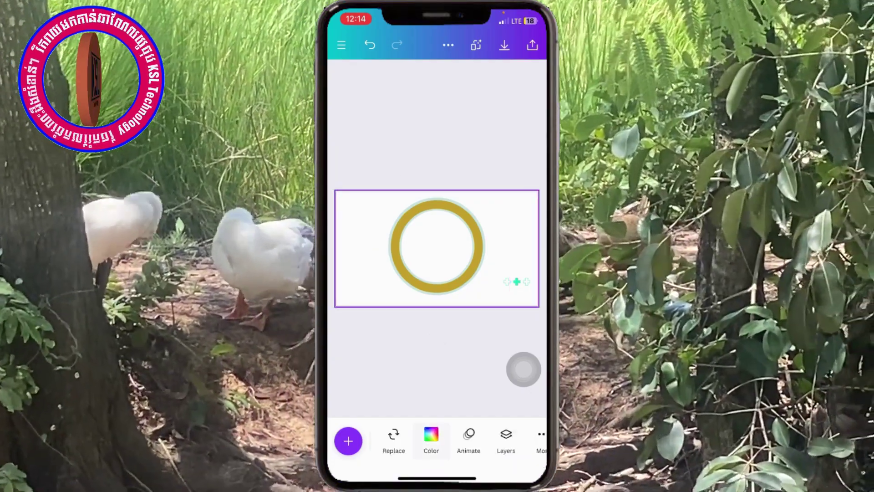
{"action": "left_click", "coordinate": [431, 437]}
{"action": "left_click", "coordinate": [354, 437]}
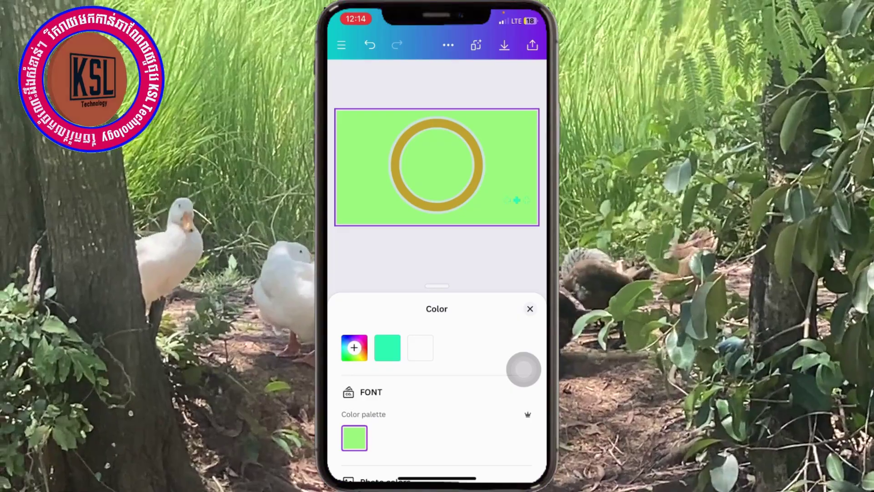
{"action": "left_click", "coordinate": [529, 309]}
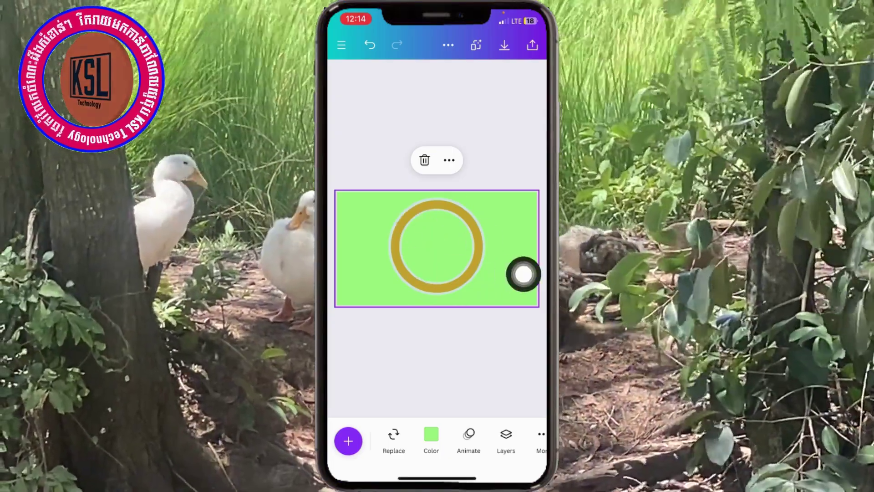
Deselect the background and exit Canva to the phone's home screen.
{"action": "left_click", "coordinate": [523, 274]}
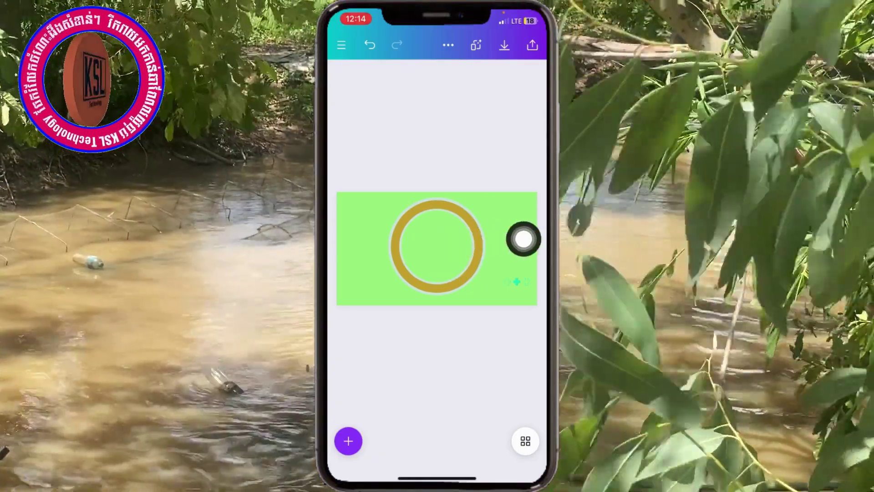
{"action": "left_click_drag", "start_coordinate": [437, 478], "coordinate": [437, 364]}
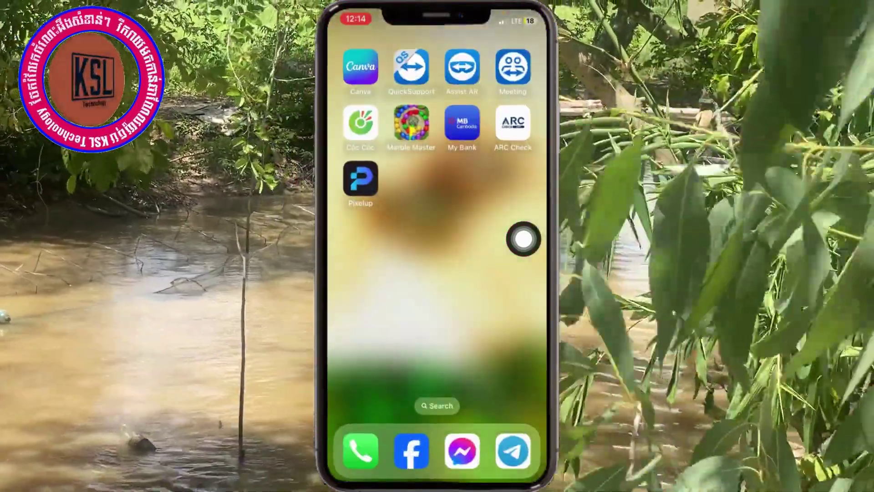